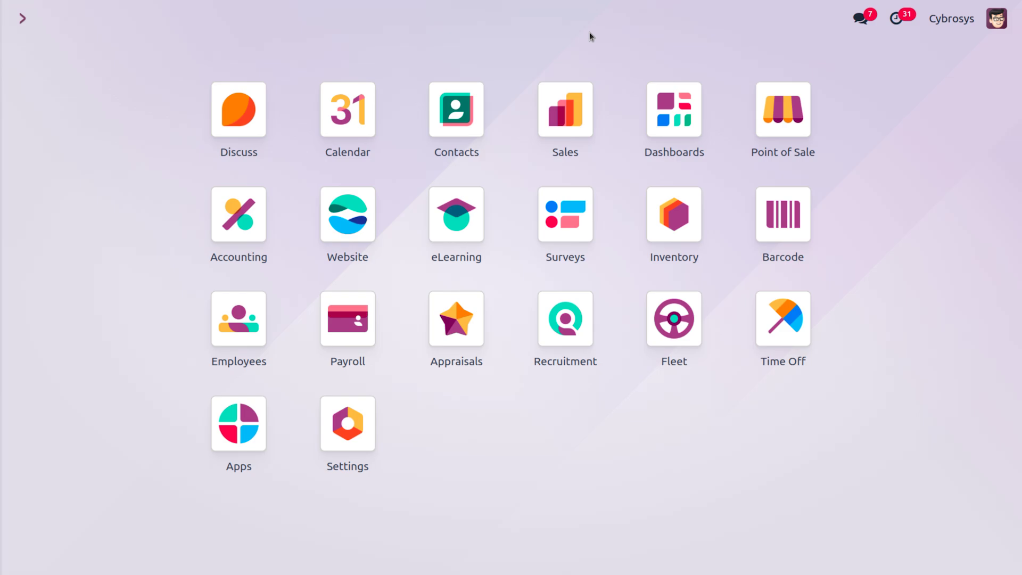
Step: Open Contacts and try its list, map and activity views before returning to kanban cards
text(CON)
key(Return)
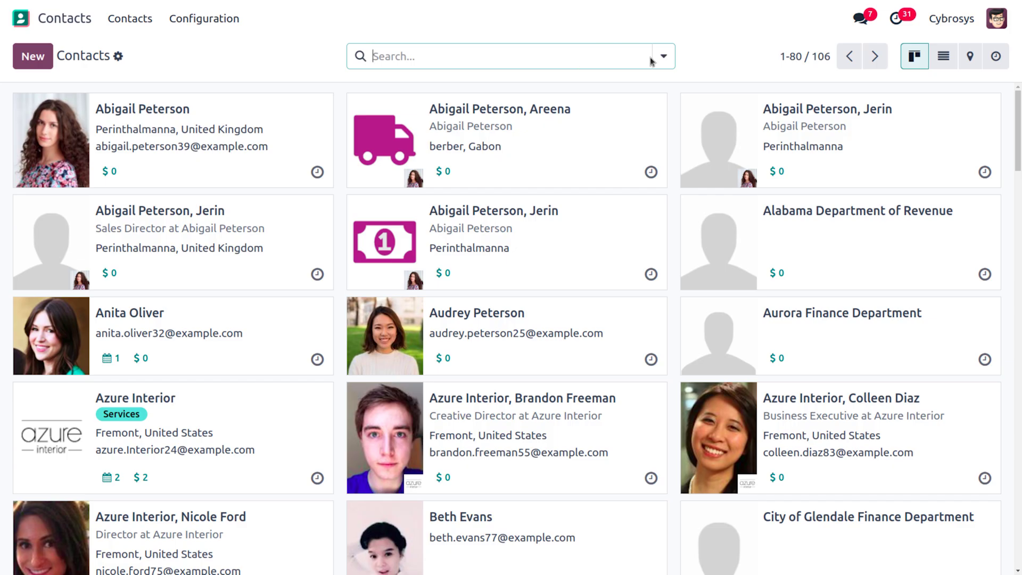
click(942, 57)
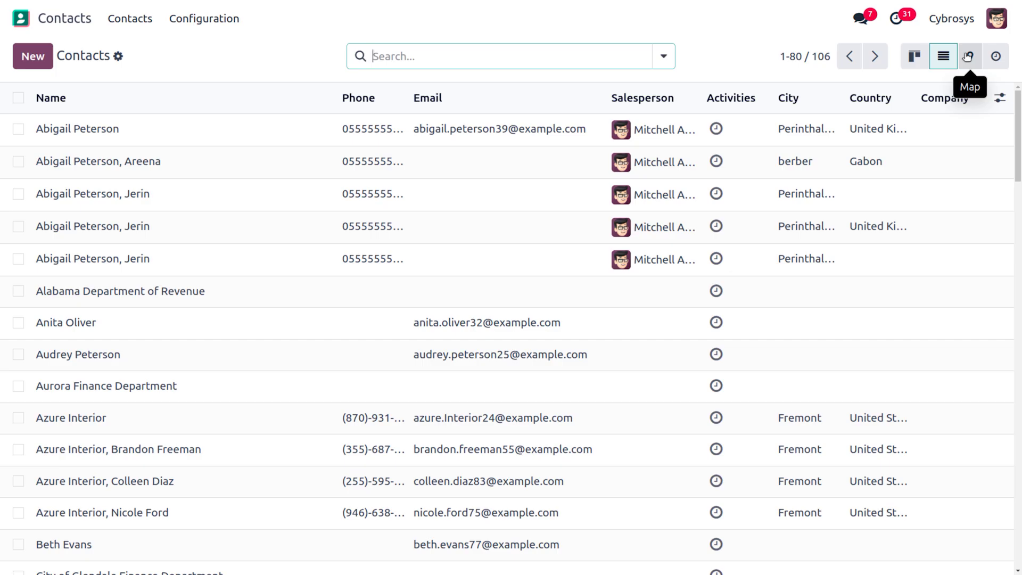
click(924, 55)
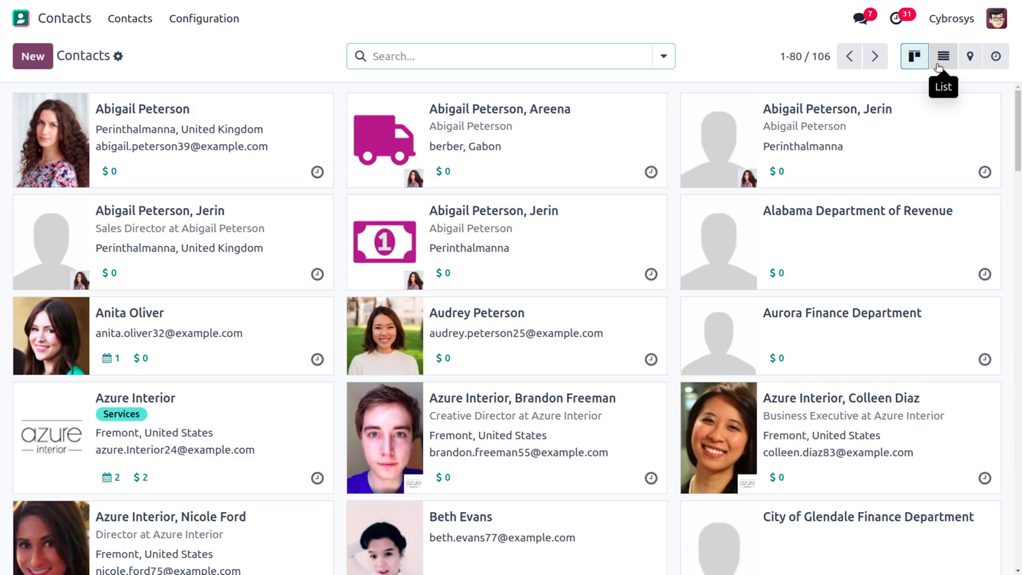
click(967, 68)
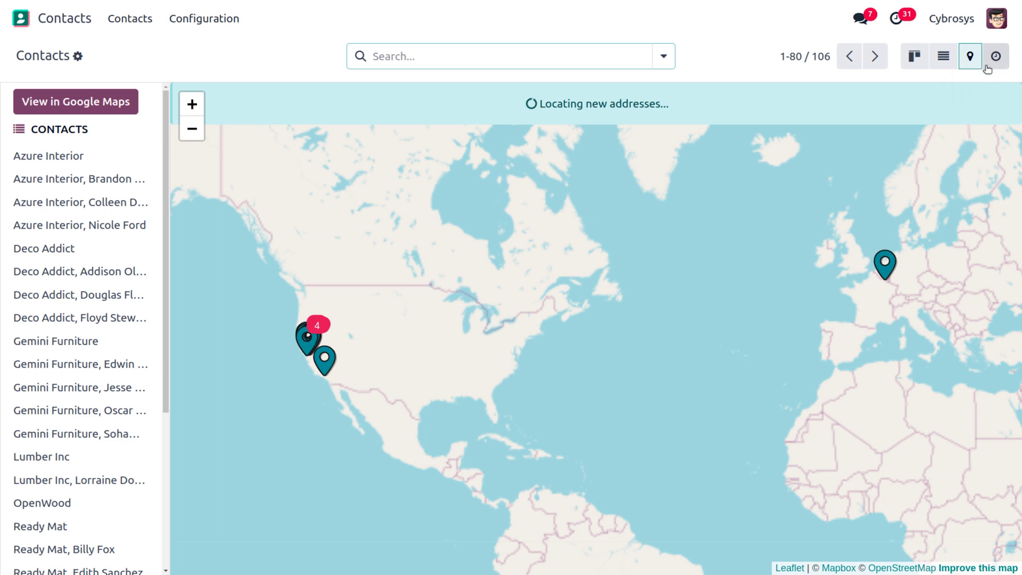
click(988, 67)
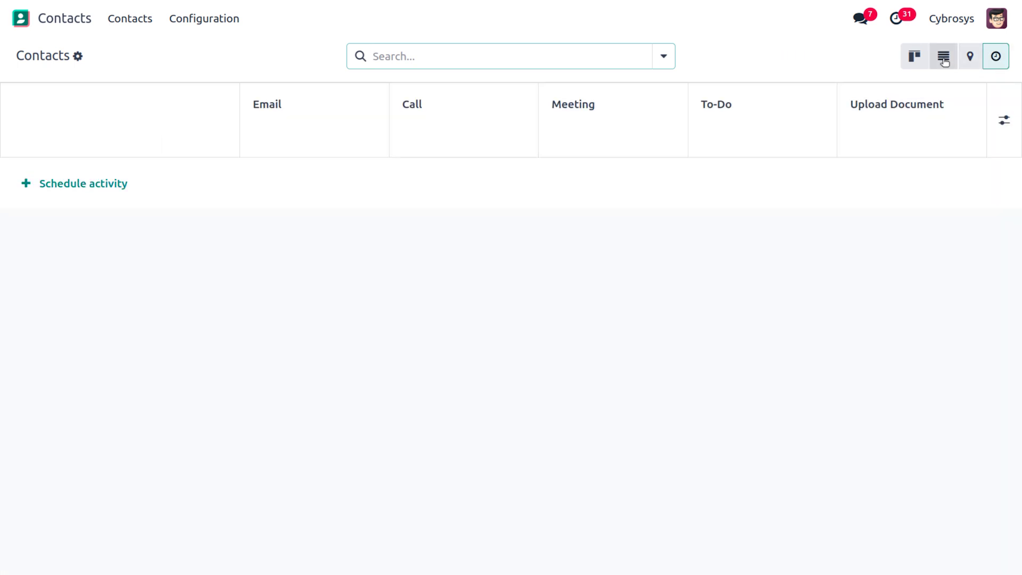
click(917, 55)
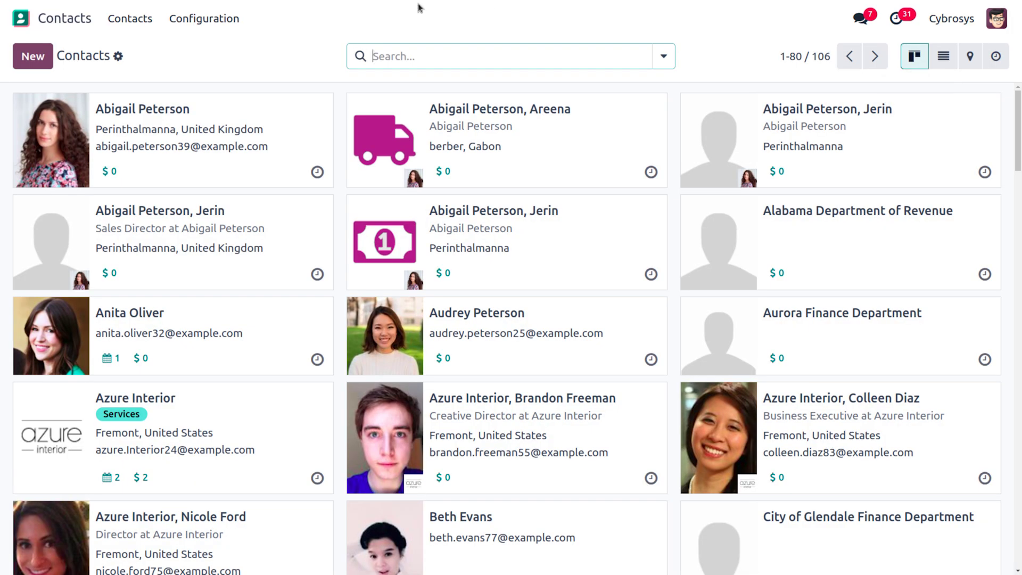
click(48, 56)
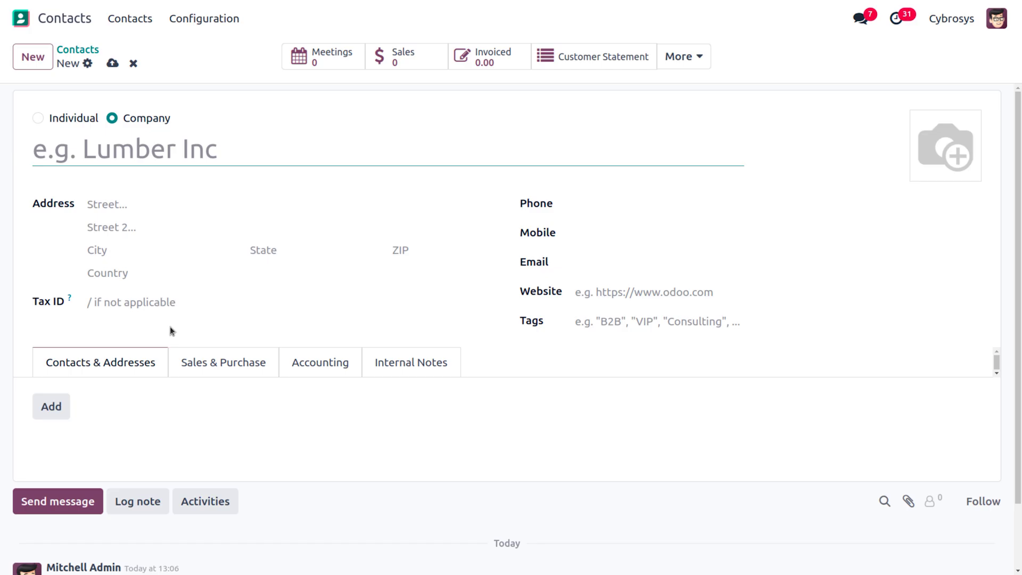
scroll(170, 326, down, 2)
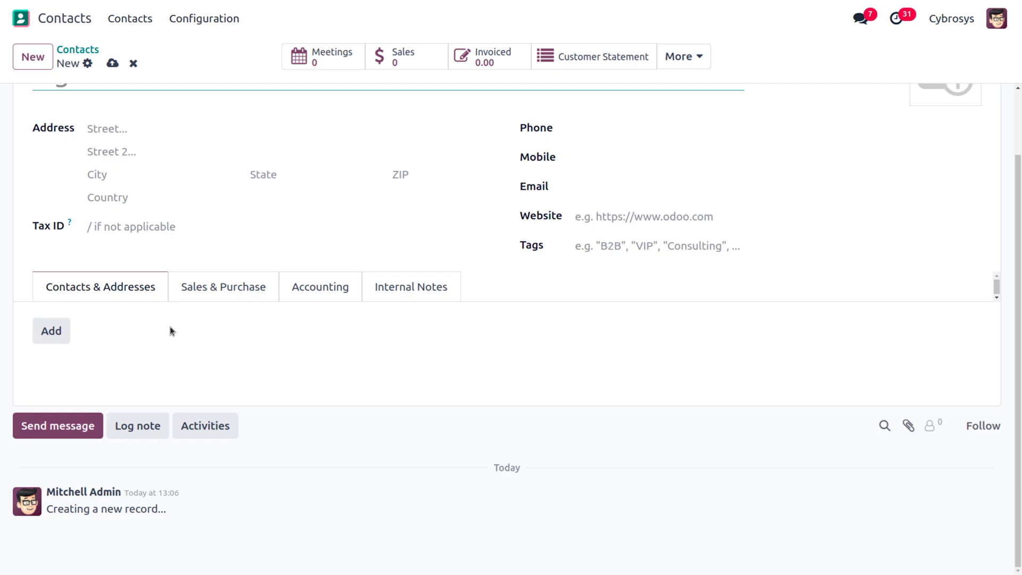
scroll(170, 327, up, 2)
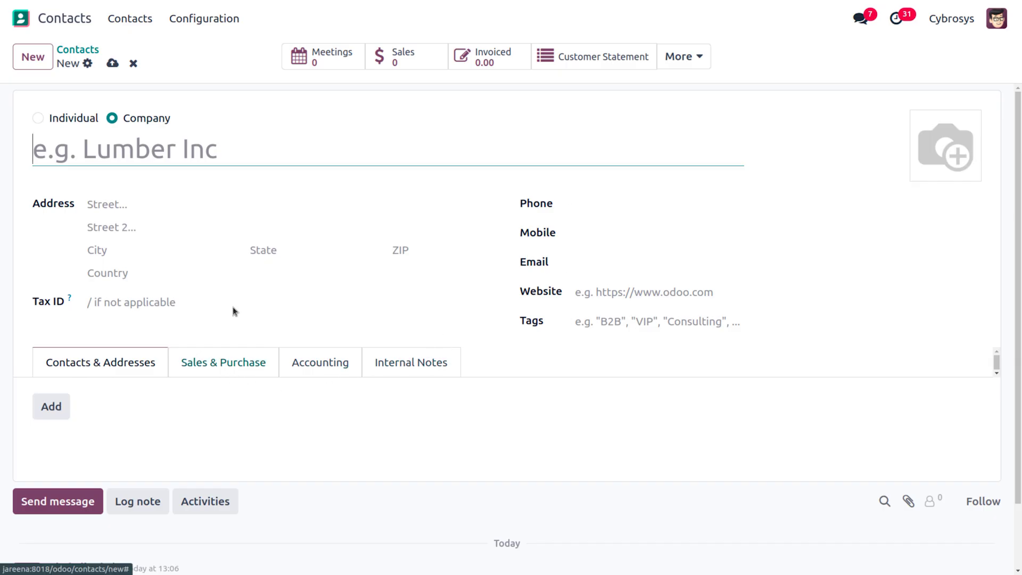
click(73, 48)
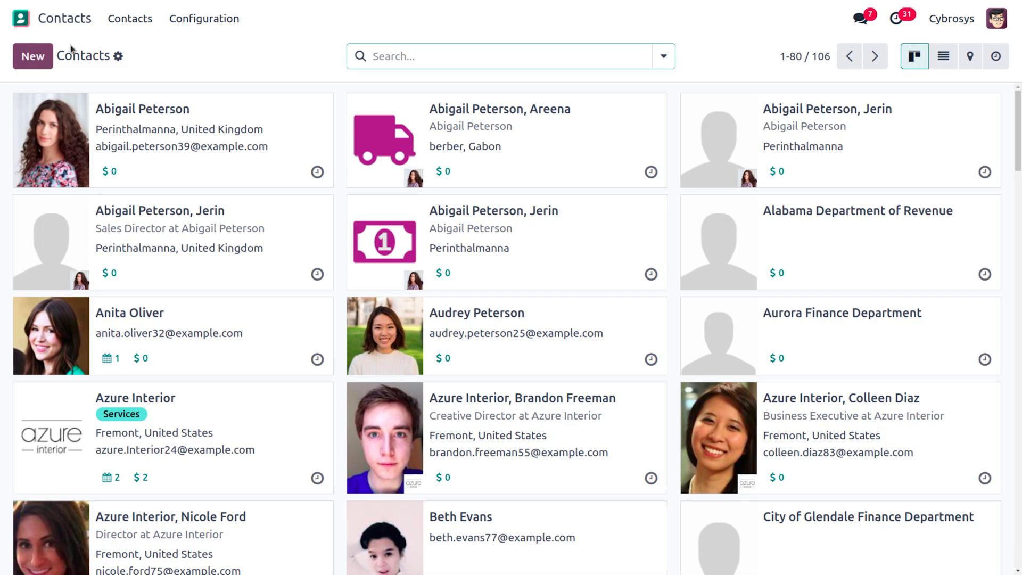
Step: Open the Azure Interior company record and review its Contacts & Addresses, starting a new address
click(276, 405)
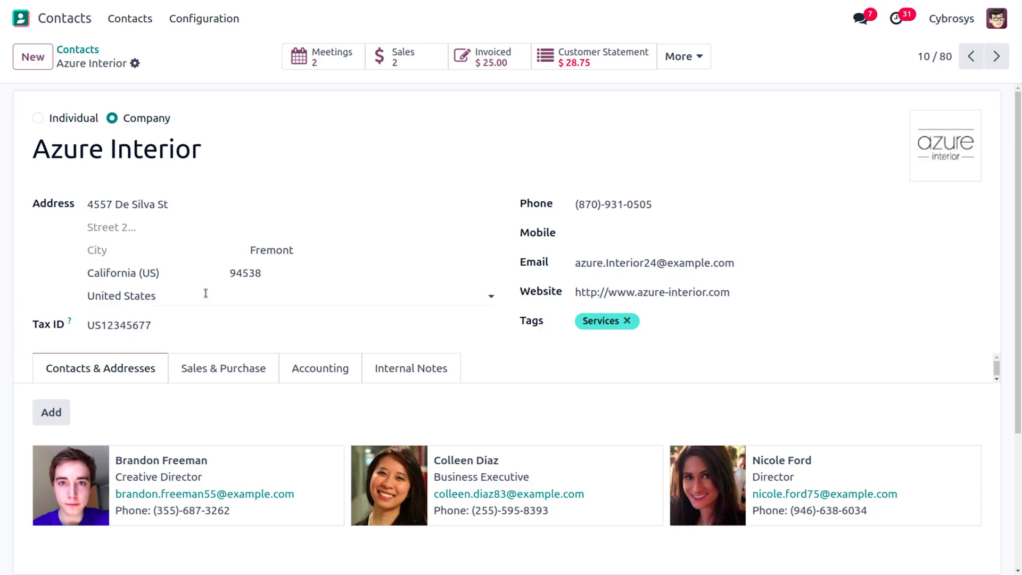
scroll(266, 313, down, 3)
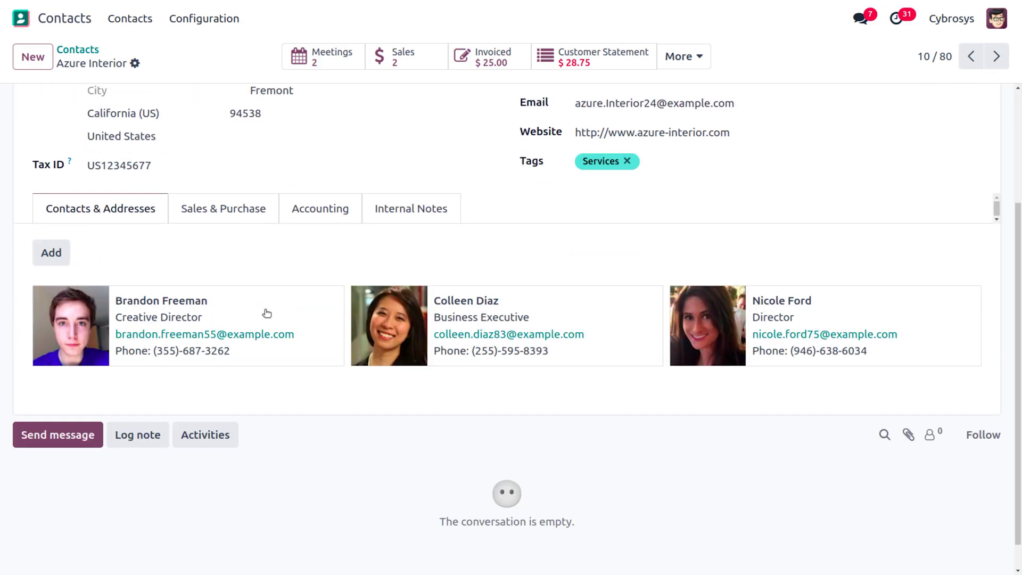
scroll(266, 313, down, 1)
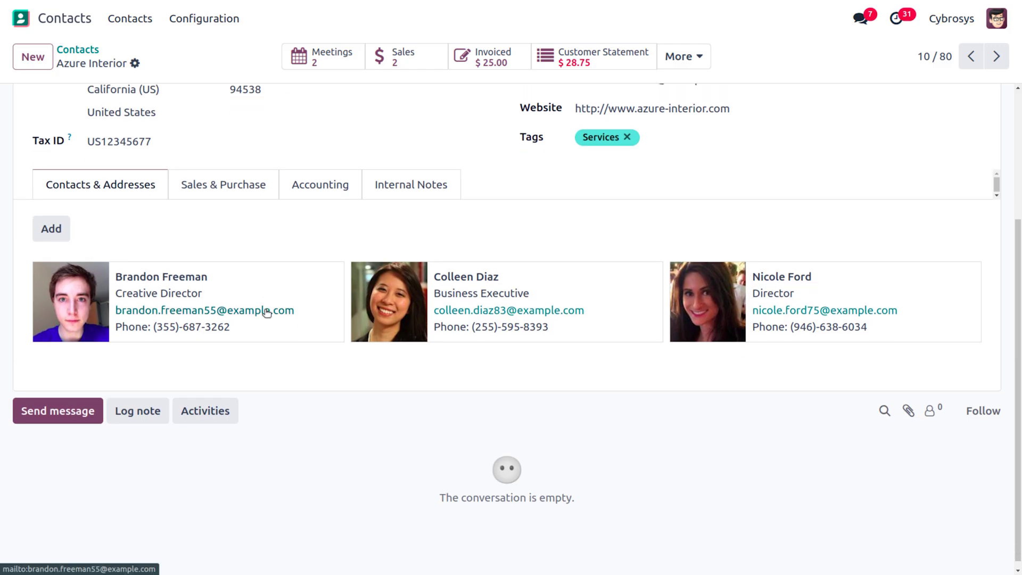
scroll(267, 313, down, 1)
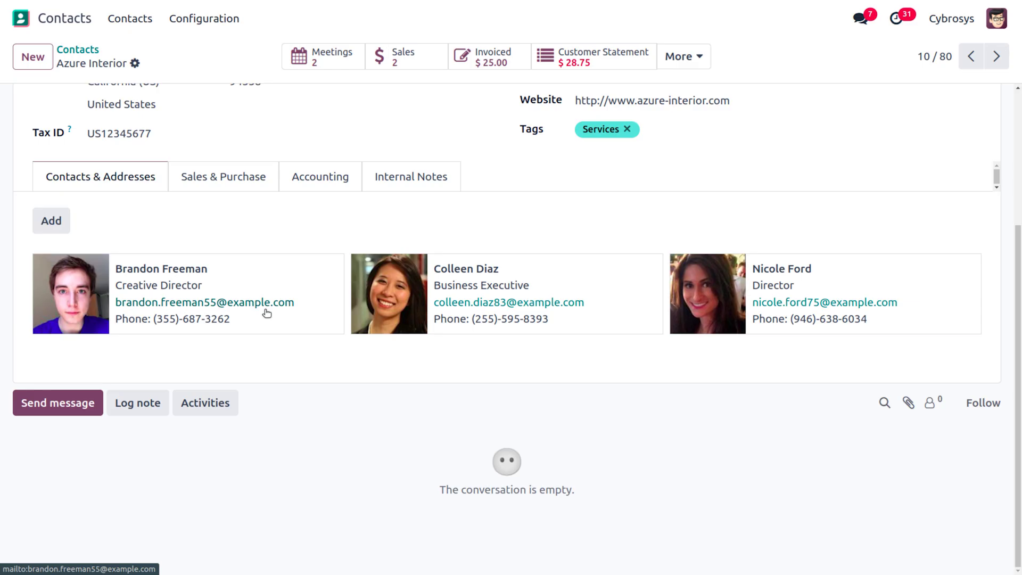
click(60, 221)
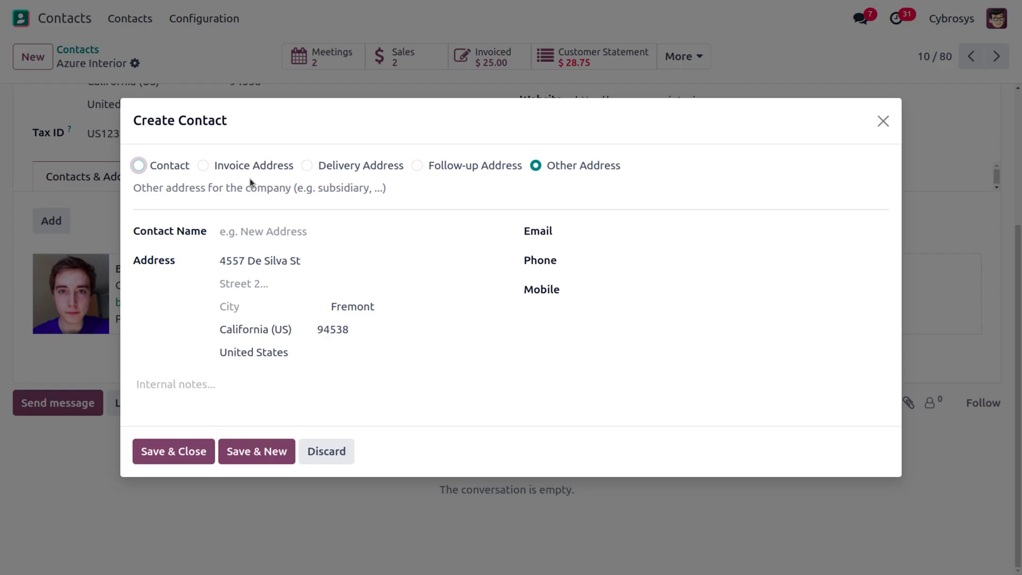
click(202, 165)
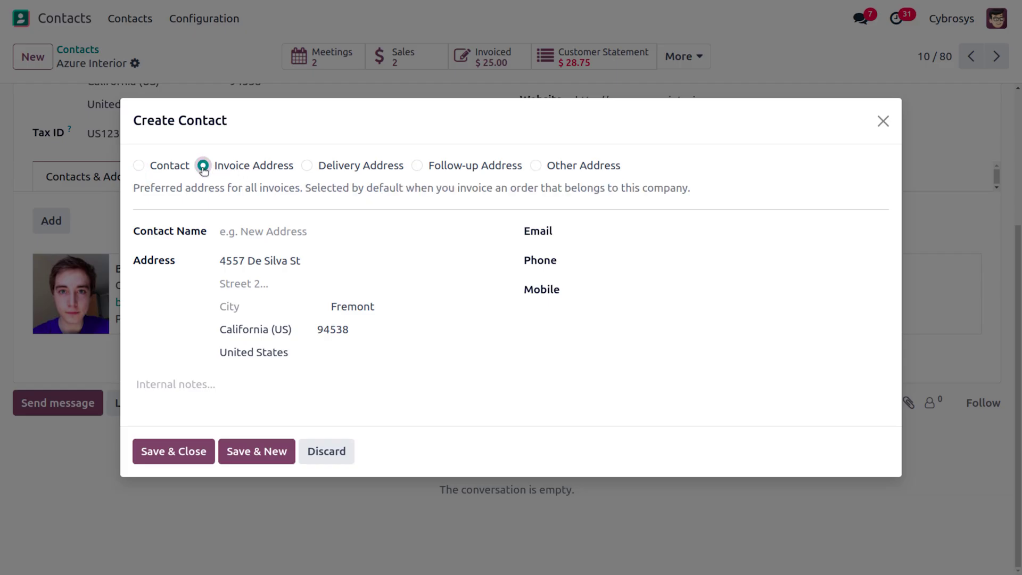
click(307, 166)
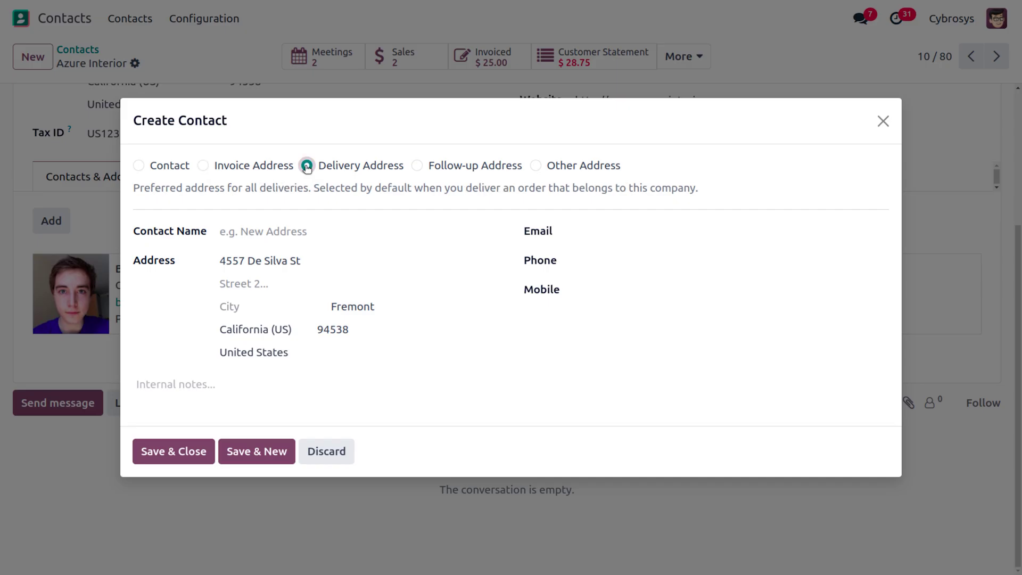
click(417, 166)
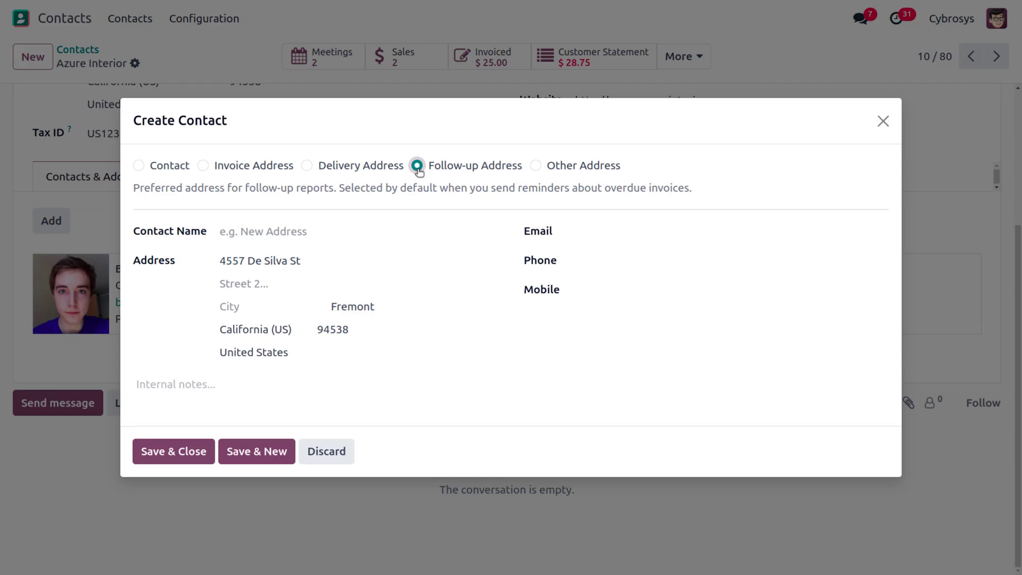
click(536, 166)
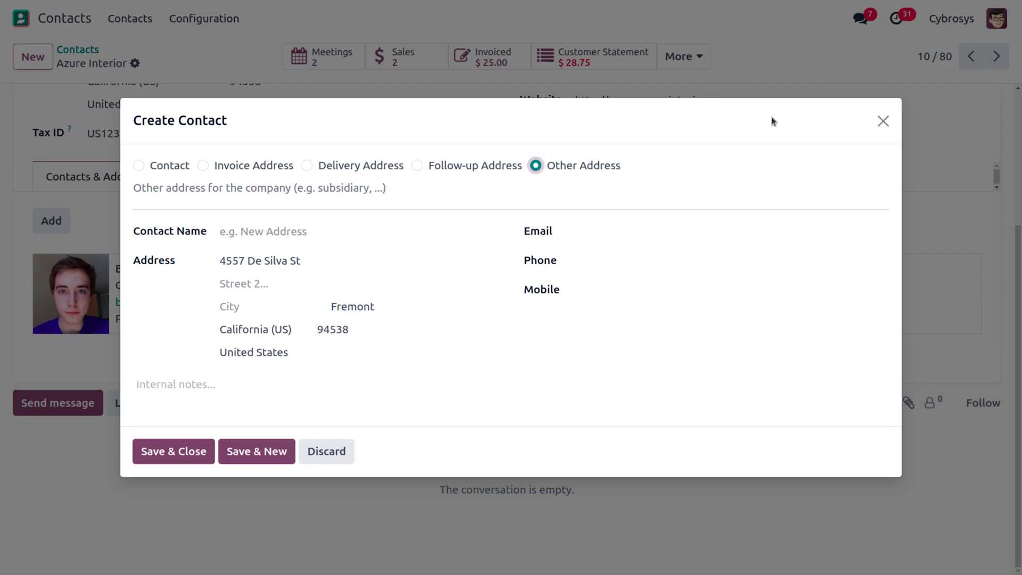
click(881, 122)
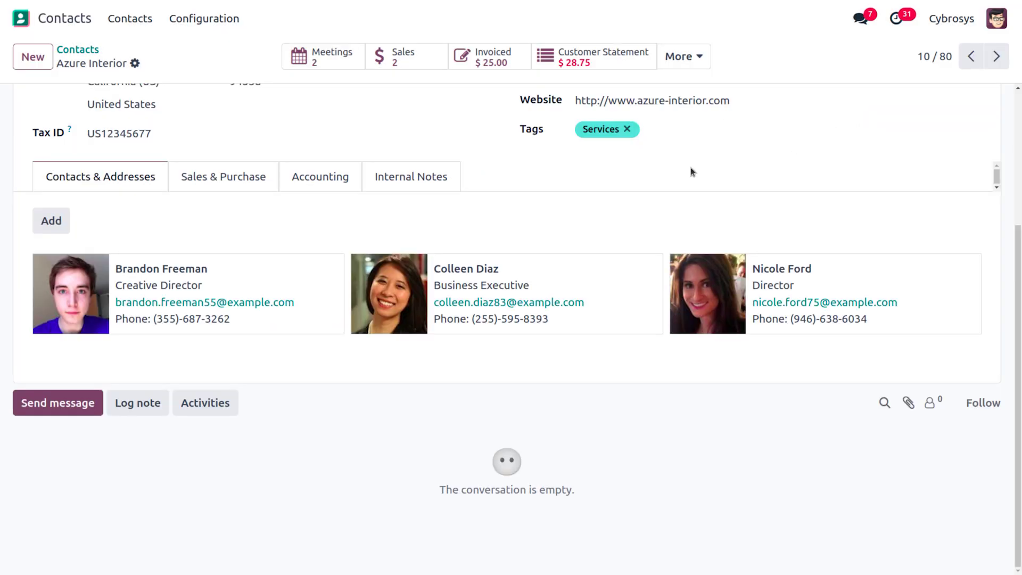
Step: Review Azure Interior's Sales & Purchase tab: End of Following Month terms and Local Delivery method
click(232, 185)
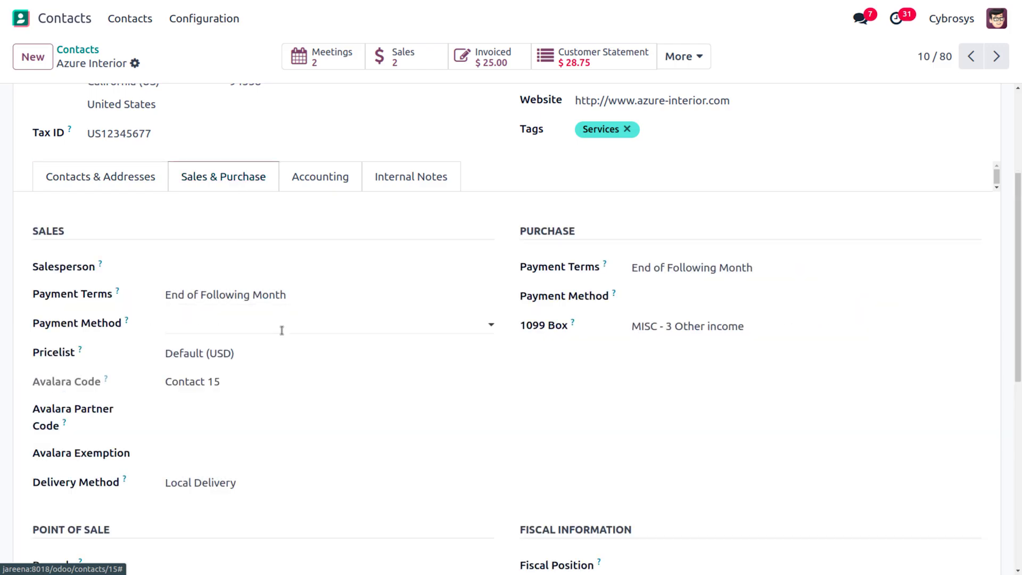
scroll(282, 330, down, 2)
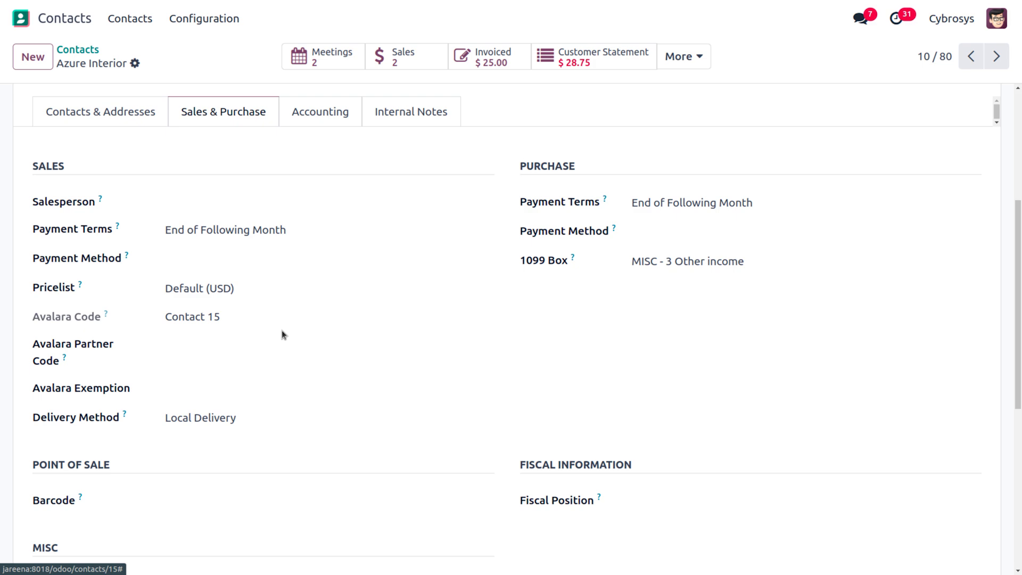
scroll(282, 330, down, 3)
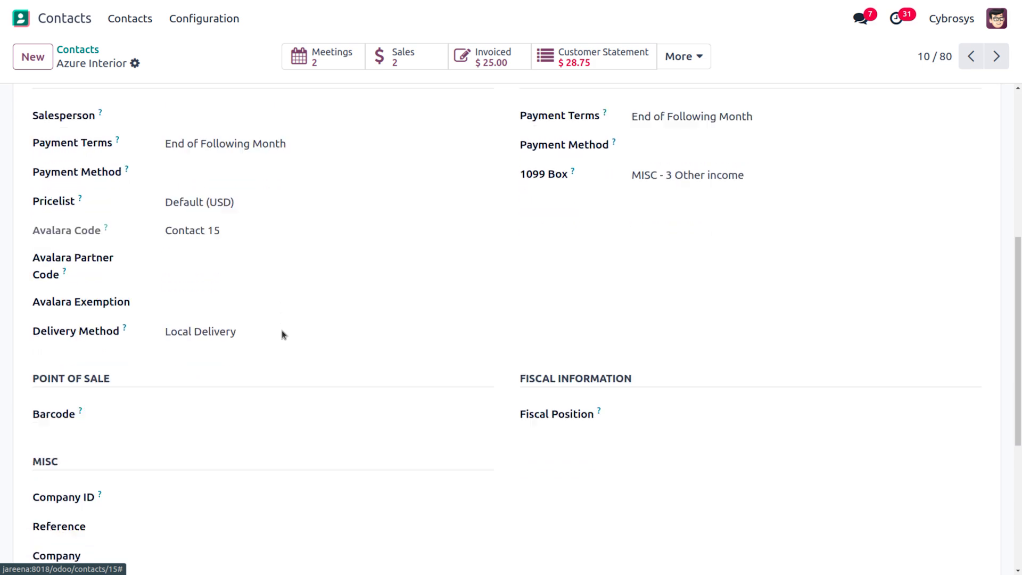
scroll(282, 330, down, 5)
scroll(282, 330, up, 6)
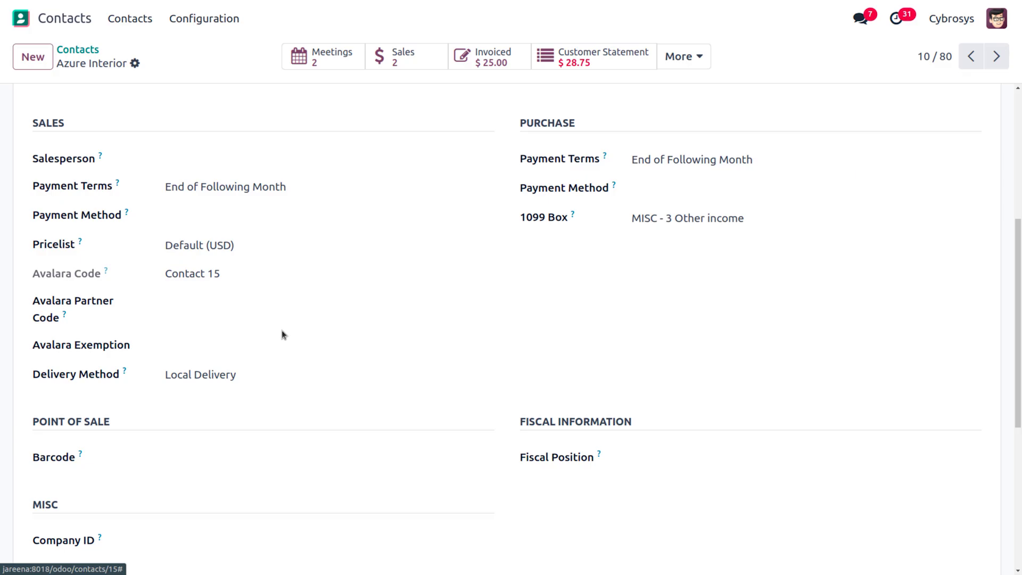
scroll(282, 330, down, 6)
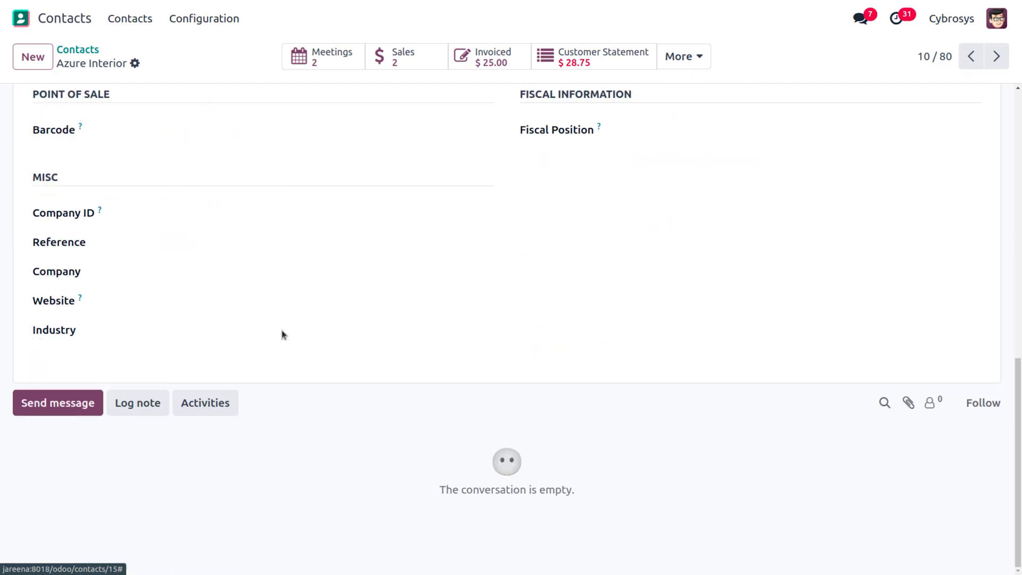
scroll(282, 329, up, 10)
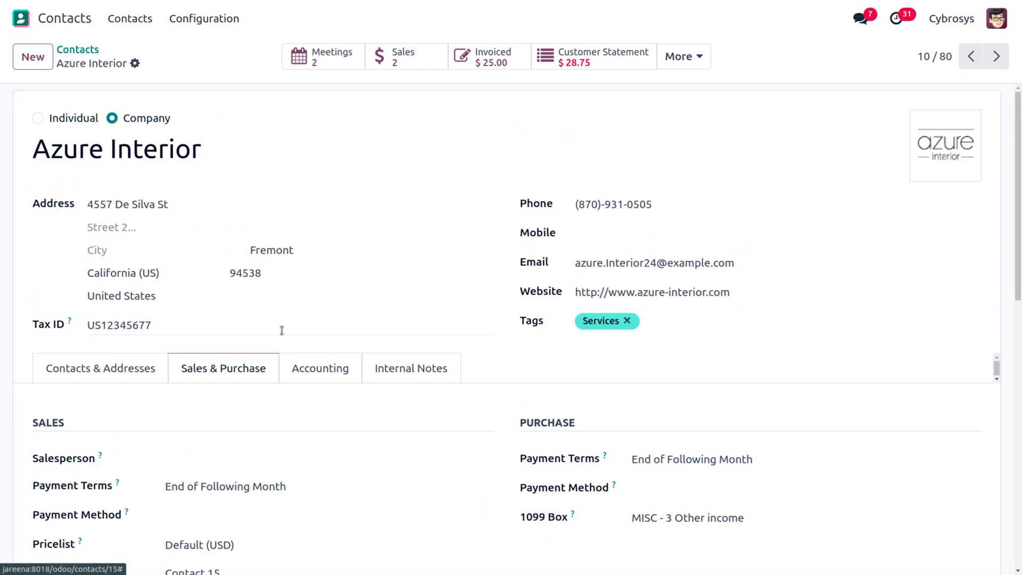
Step: Keep follow-up reminders Automatic, set next reminder to 02/26/2025 and make admin responsible
click(335, 362)
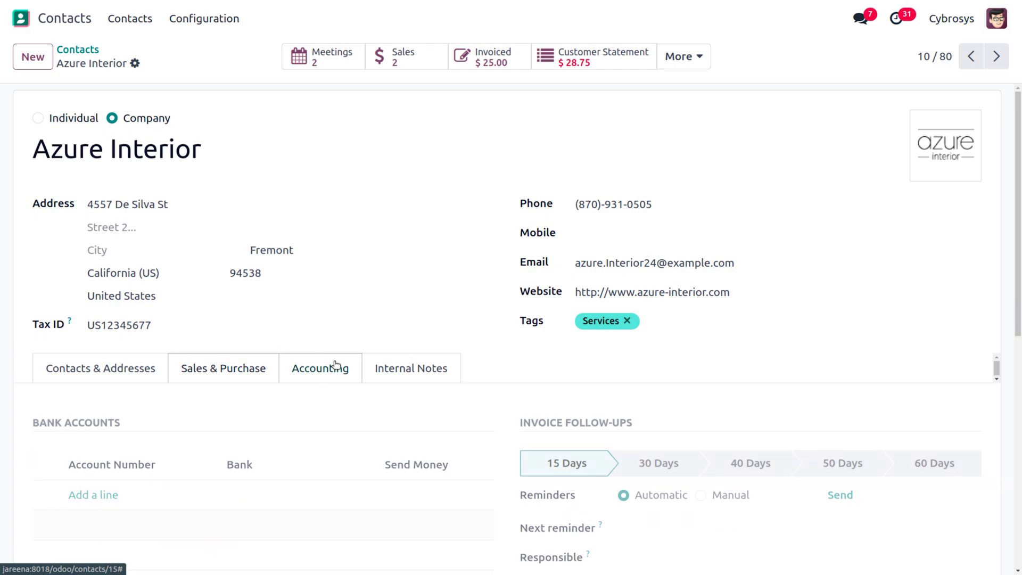
scroll(305, 398, down, 2)
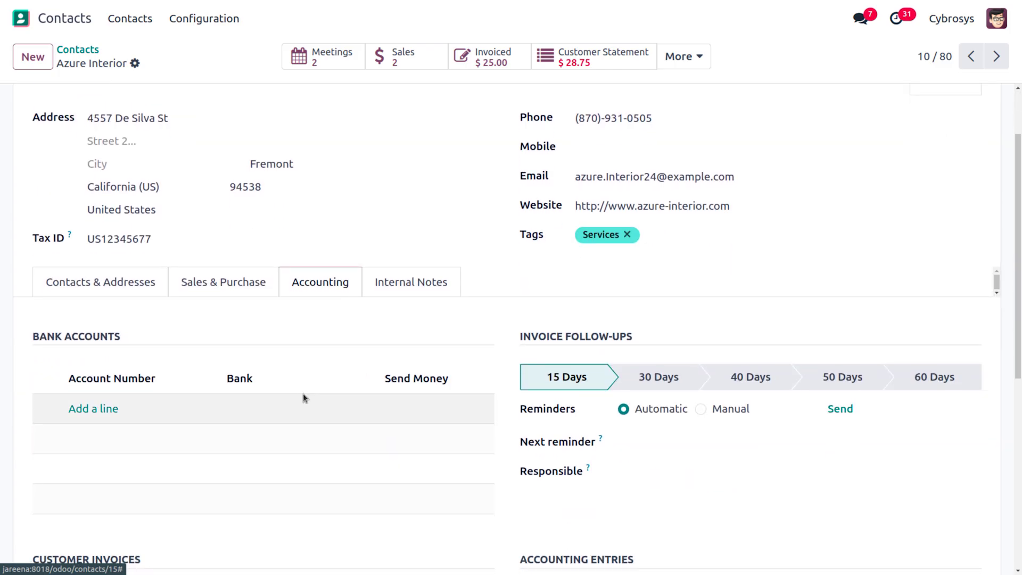
scroll(304, 398, down, 1)
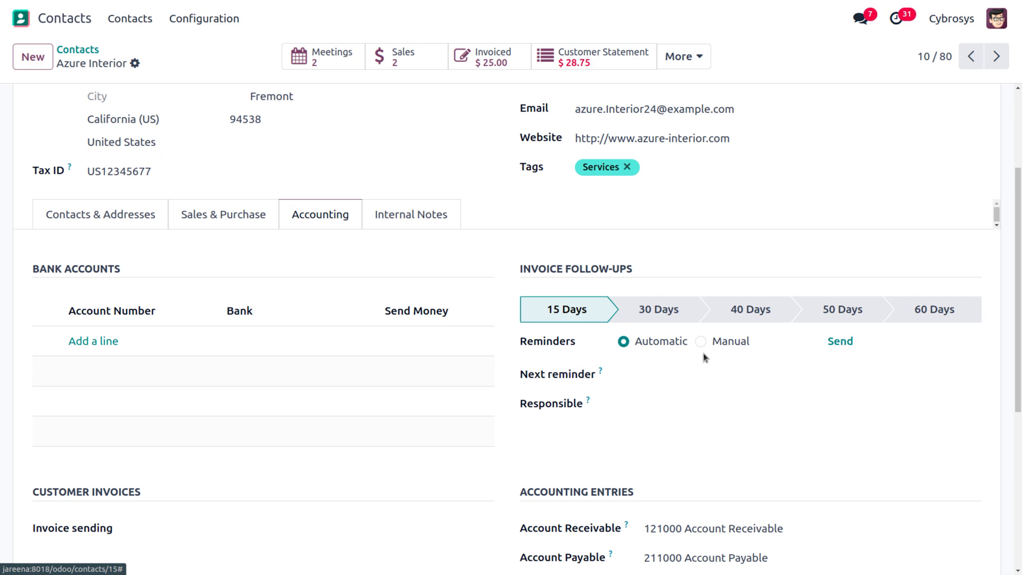
click(739, 346)
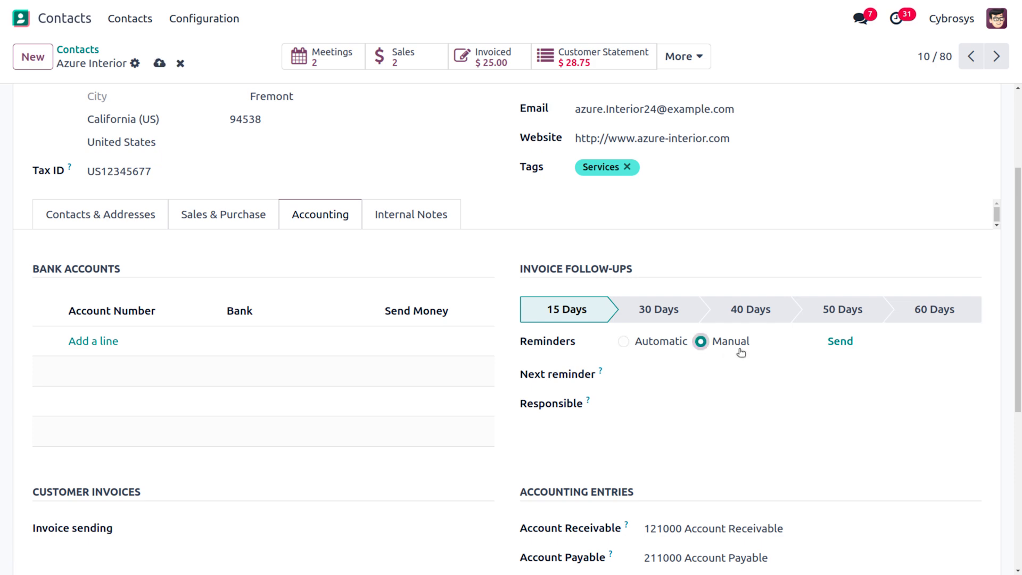
click(668, 342)
click(670, 378)
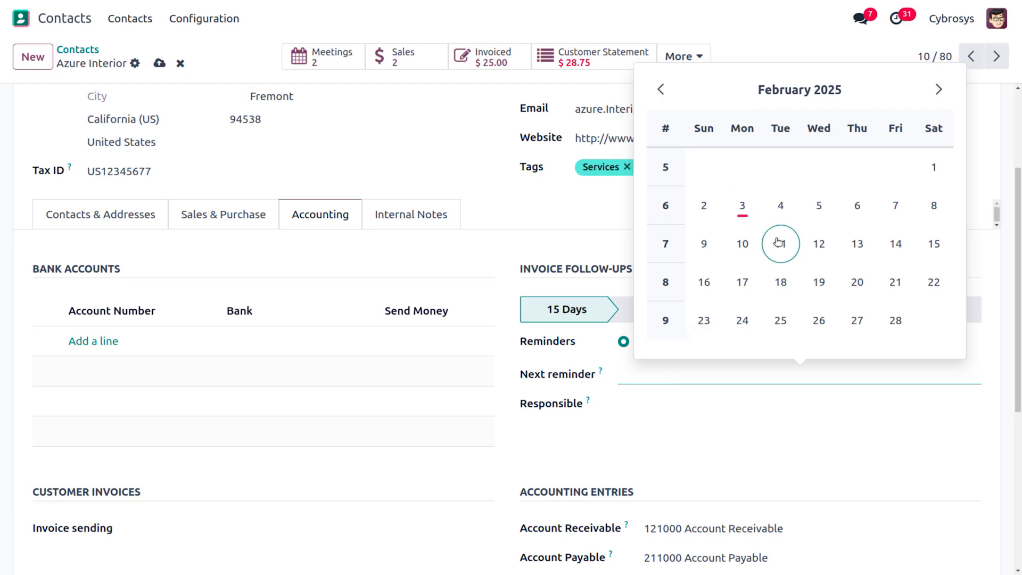
click(816, 320)
click(703, 404)
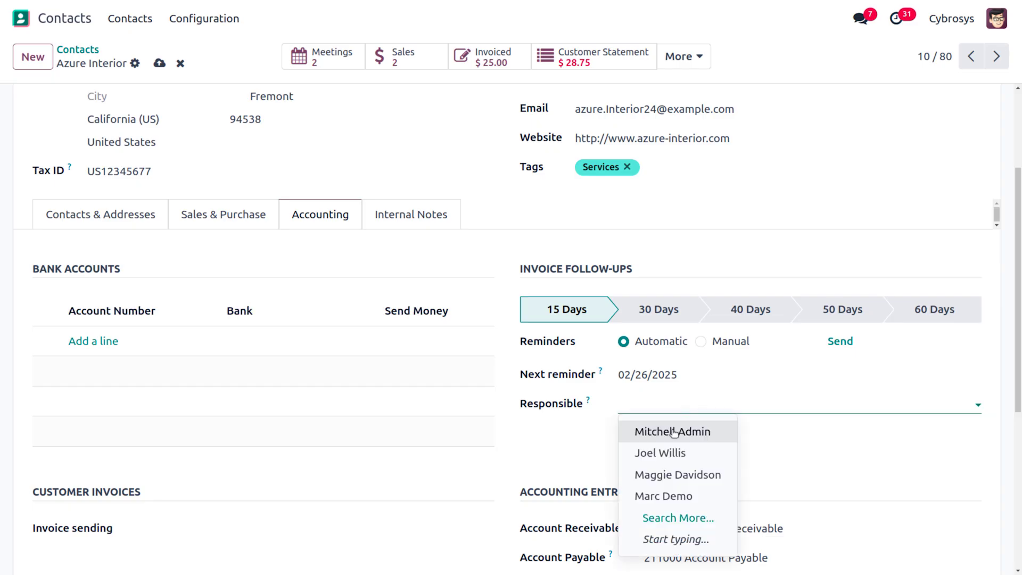
click(669, 430)
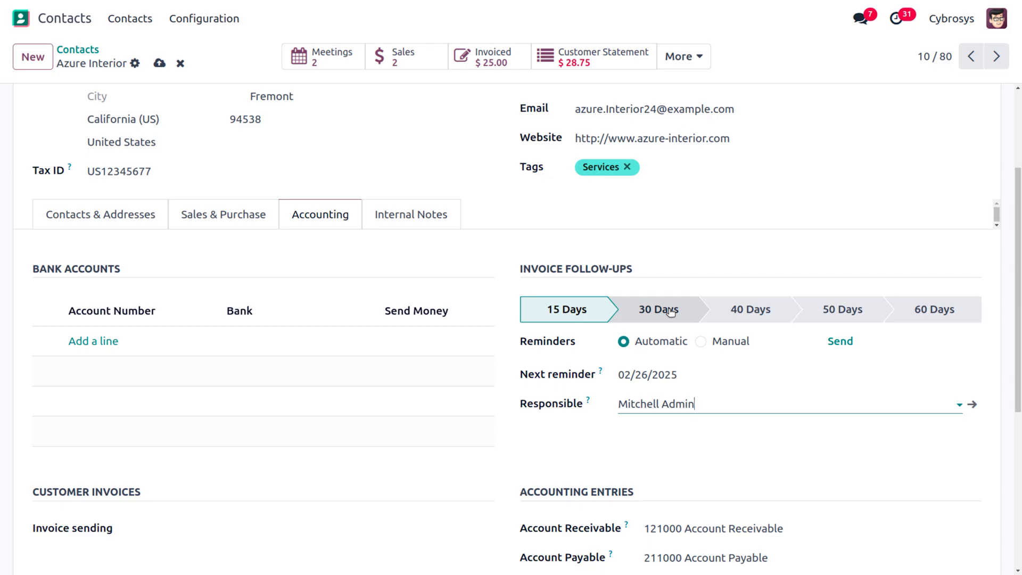
Step: Set invoice sending to 'by Email' and save, leaving auto-post bills unchanged
scroll(670, 311, down, 5)
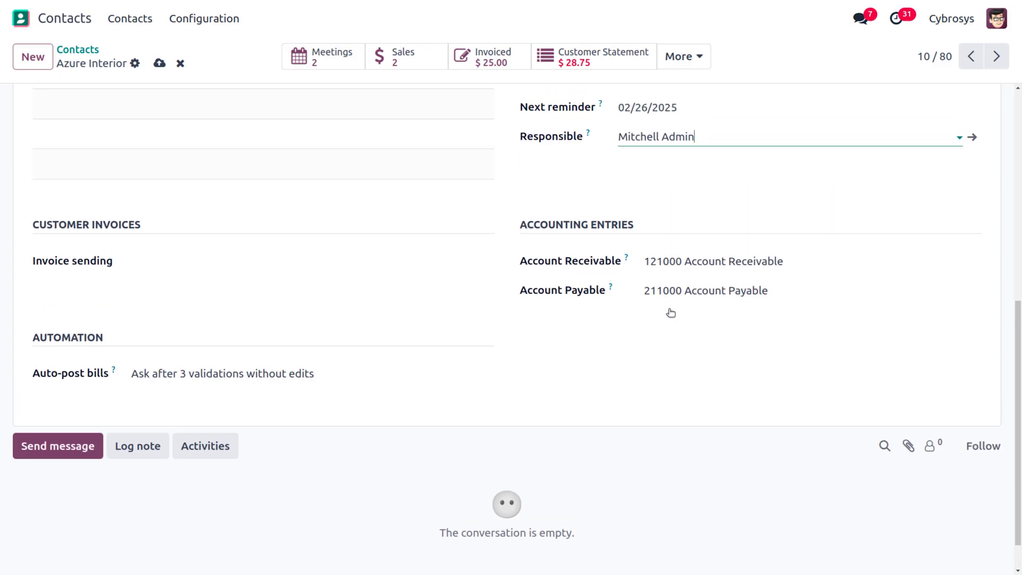
click(326, 268)
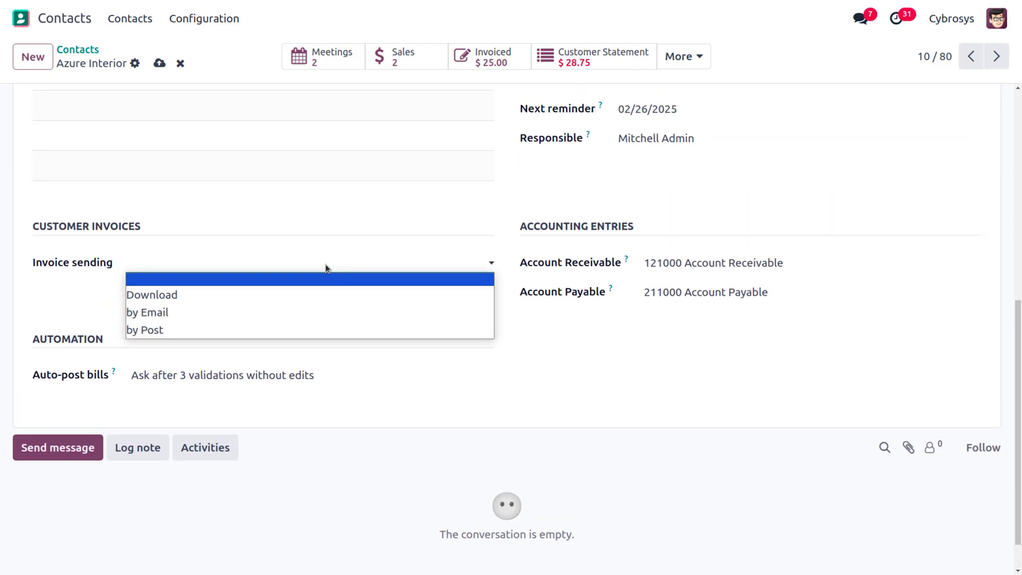
click(289, 313)
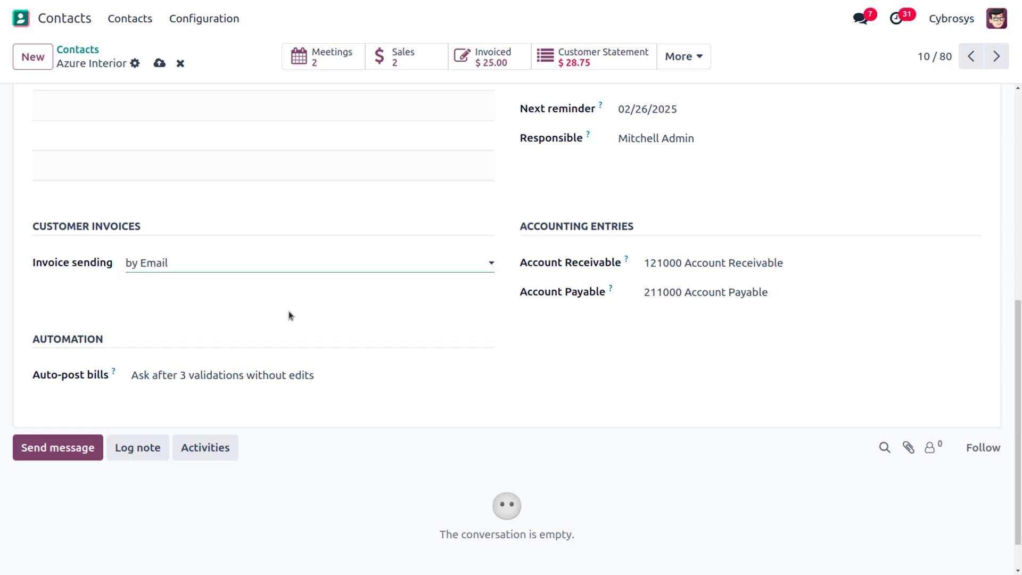
click(159, 63)
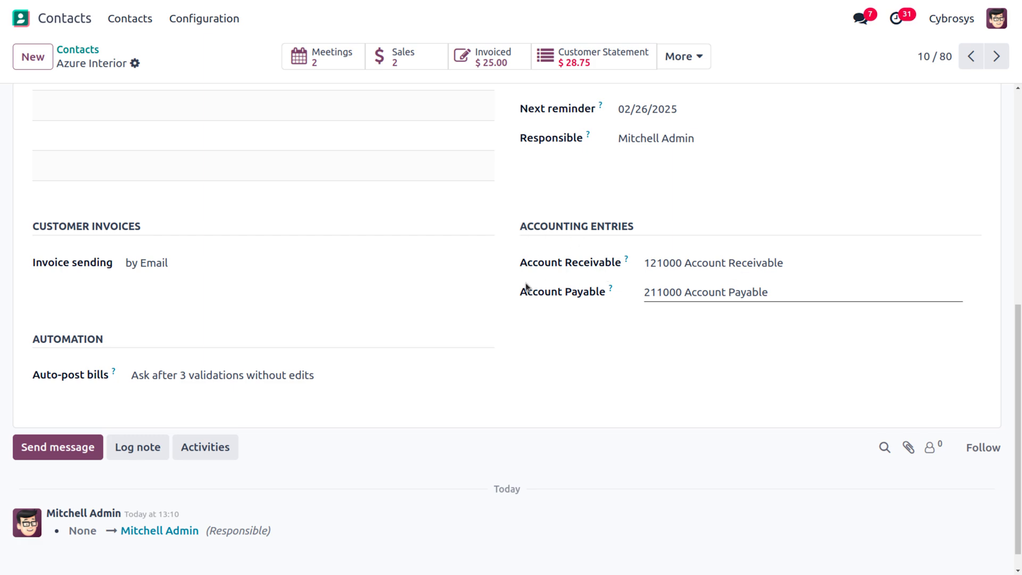
click(234, 372)
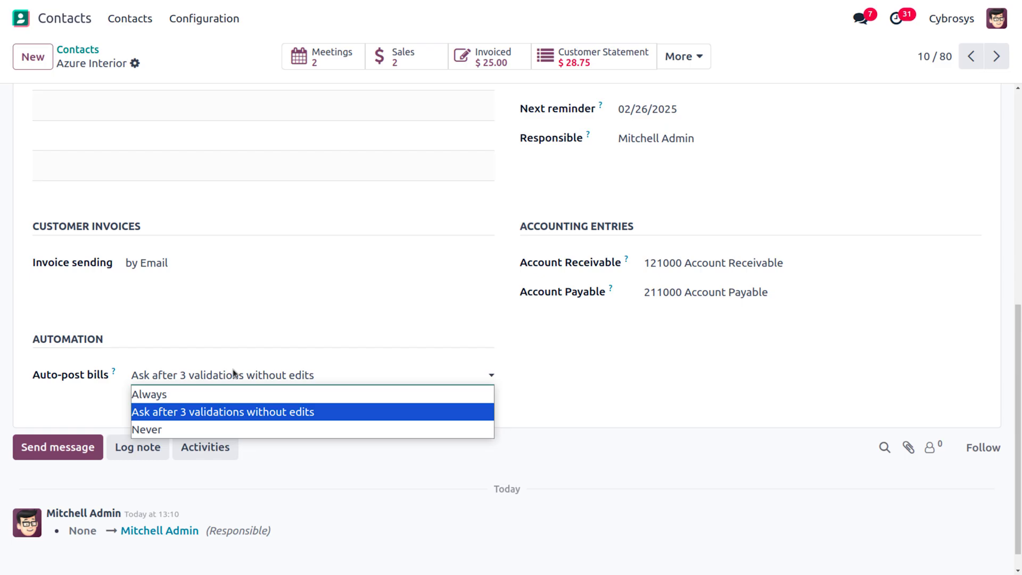
click(234, 371)
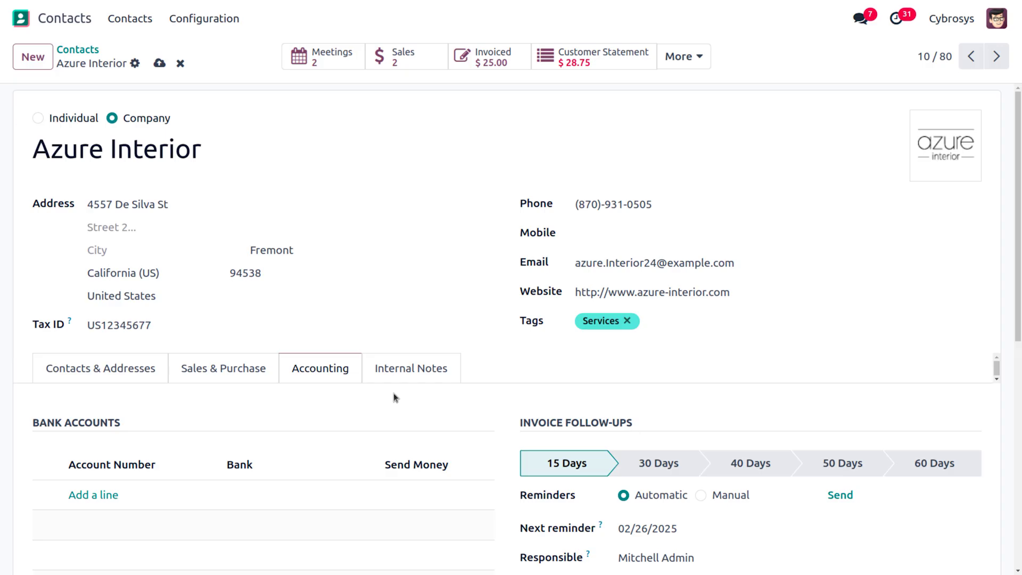
Step: View Azure Interior's empty Internal Notes tab
click(390, 375)
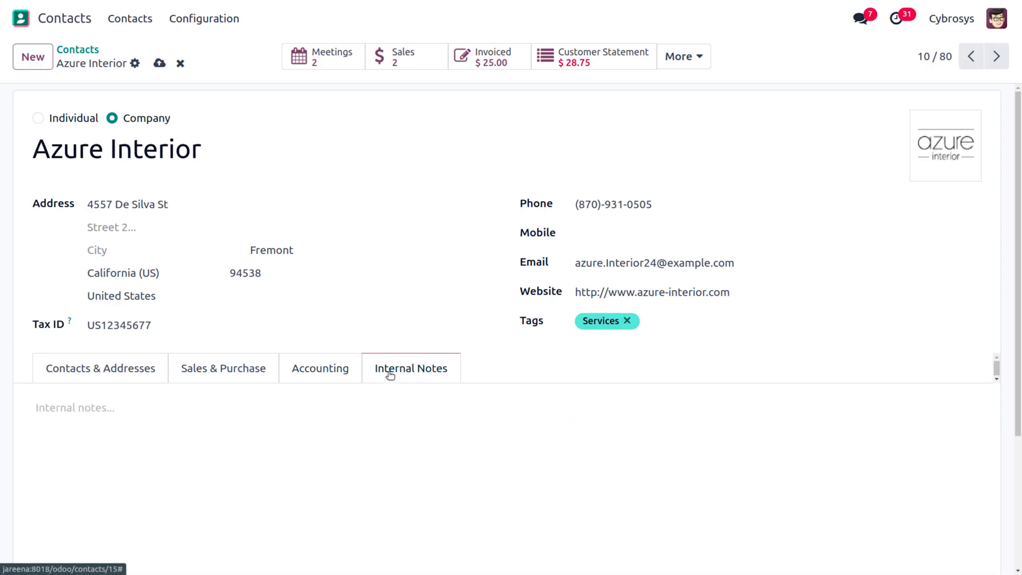
scroll(341, 463, down, 3)
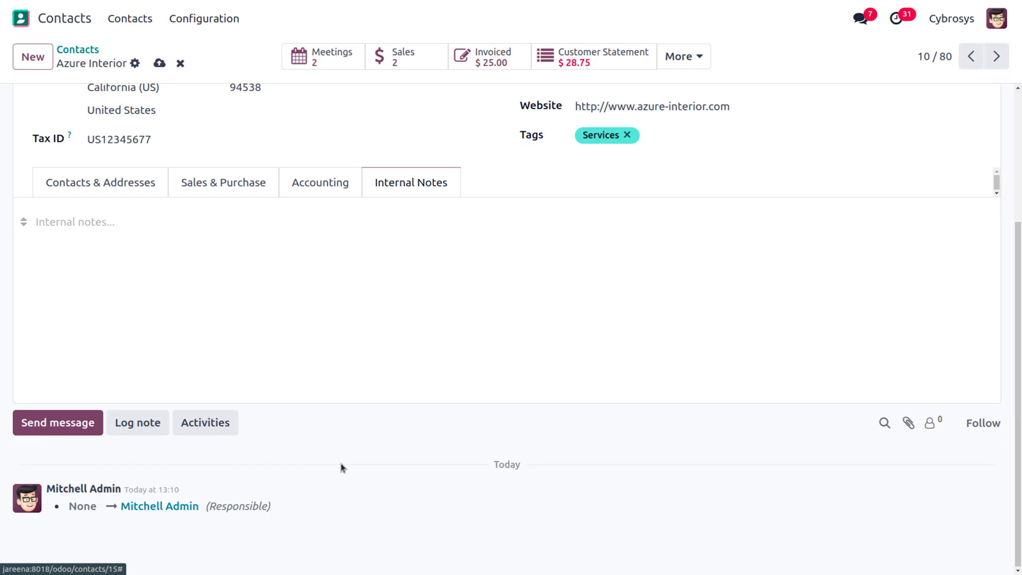
scroll(340, 463, up, 3)
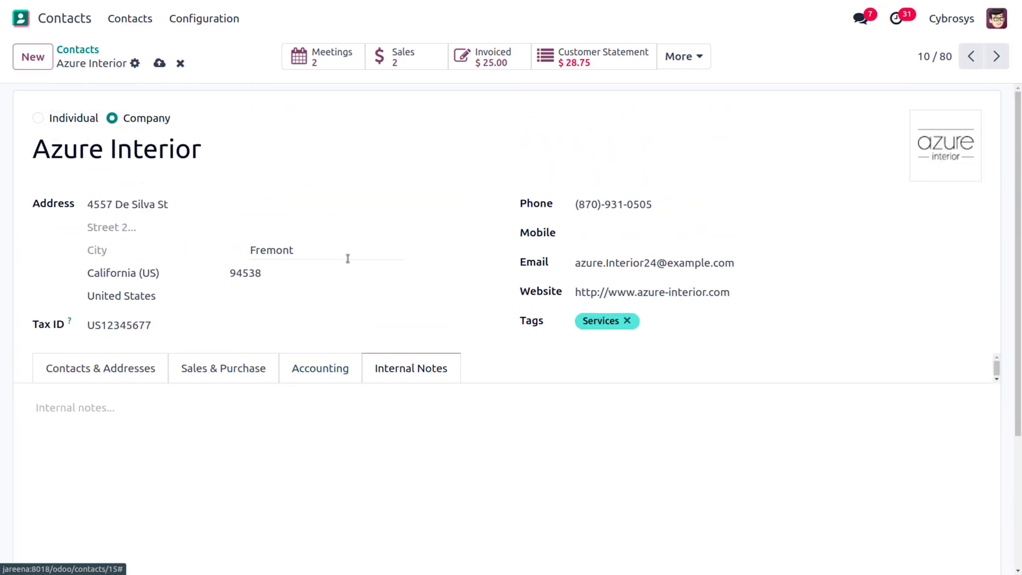
Step: Save Azure Interior, view its customer lots showing unreturned lot B01, and go to the home menu
click(158, 64)
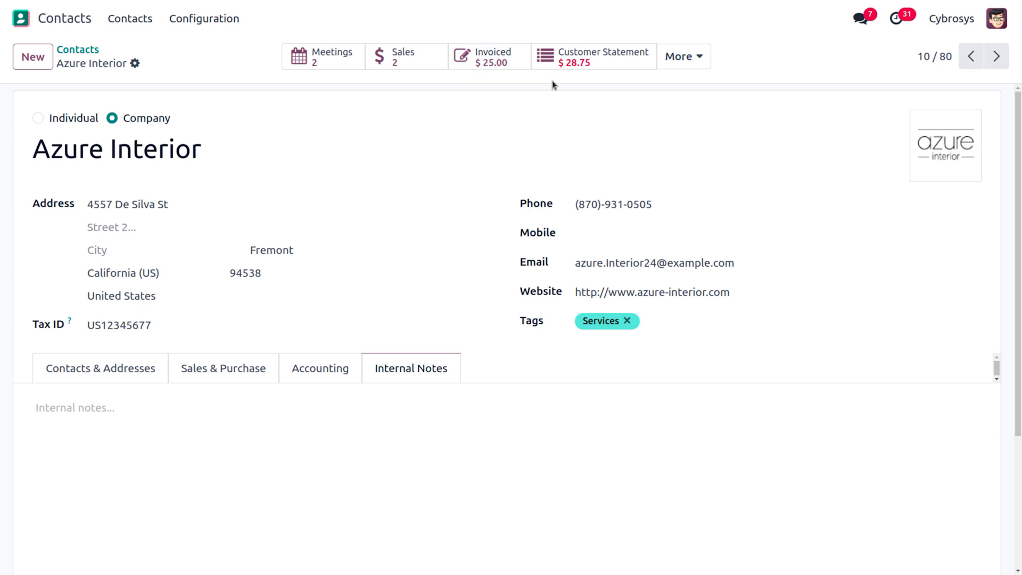
click(696, 57)
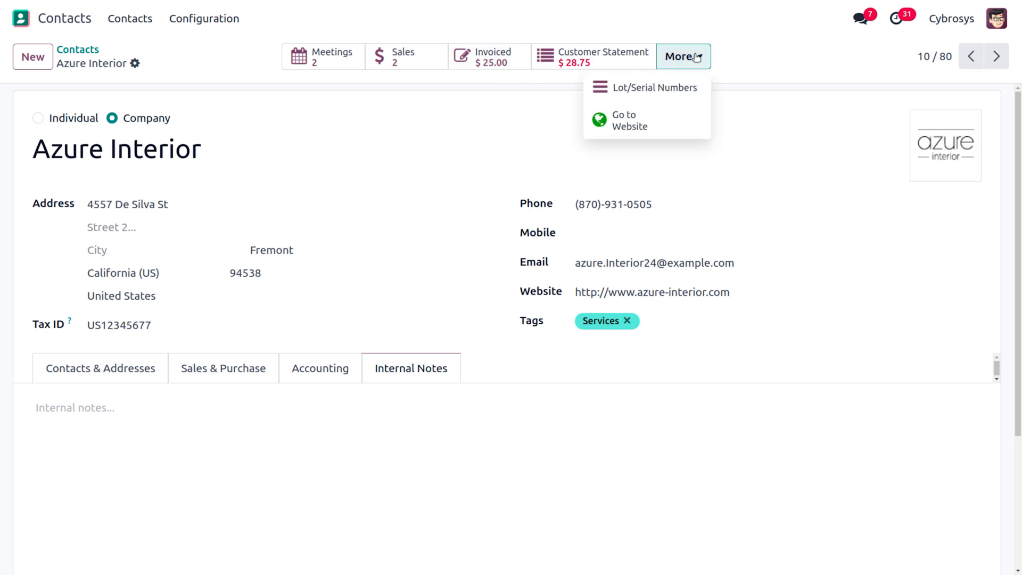
click(676, 87)
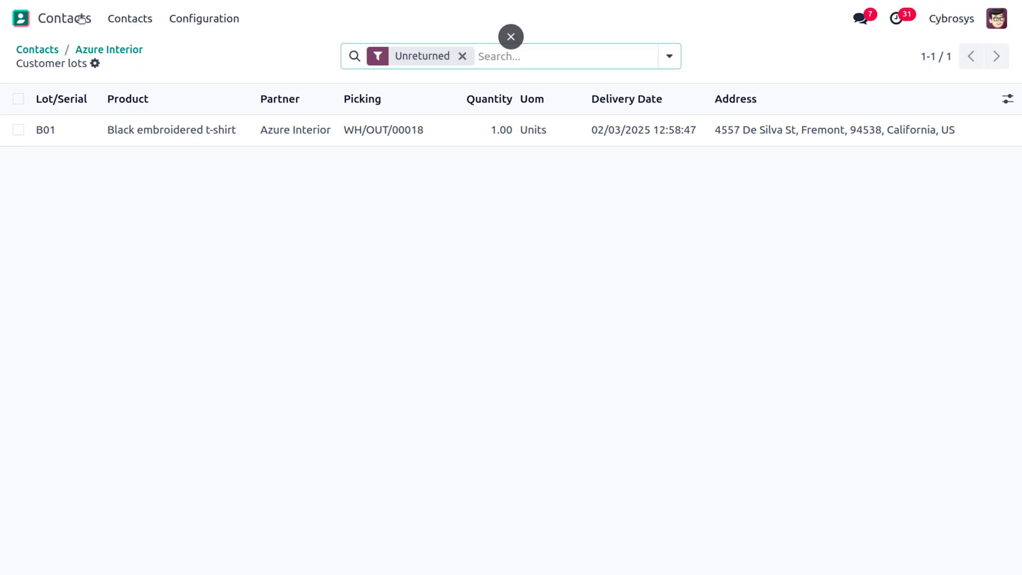
click(24, 19)
Step: Start quotation S00033 in Sales for customer Azure Interior and open the customer's contact record
text(SA)
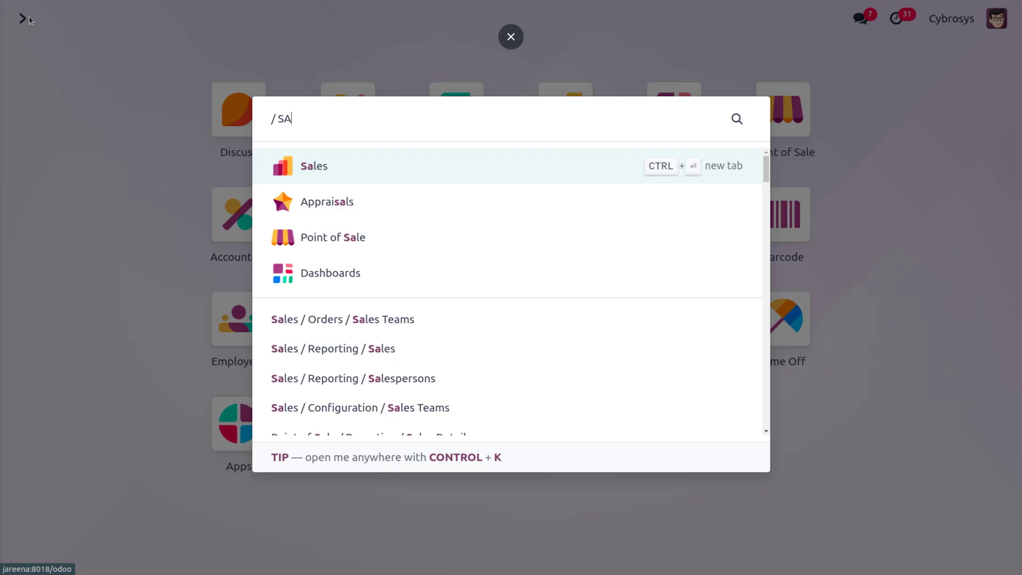
key(Return)
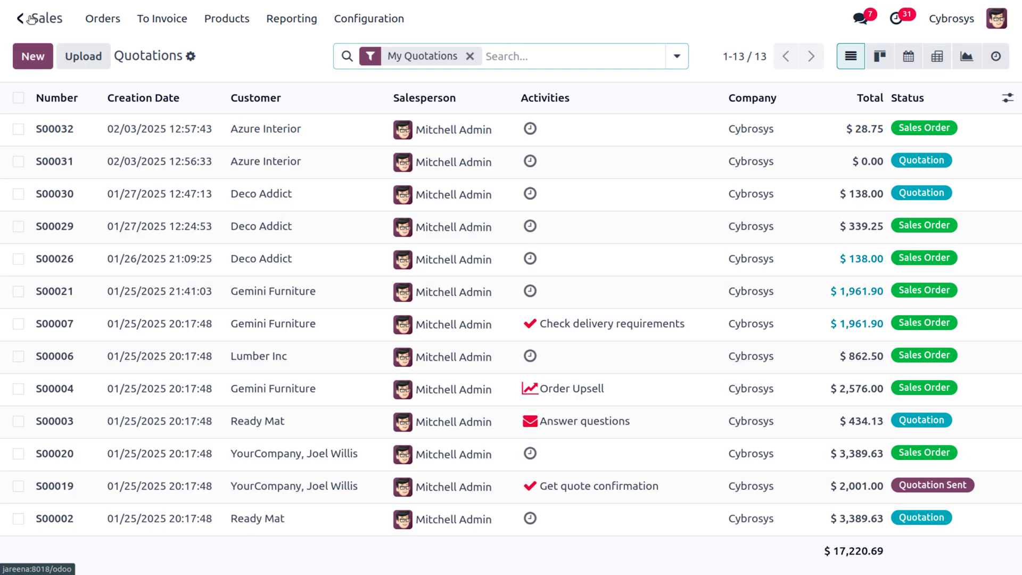
click(39, 54)
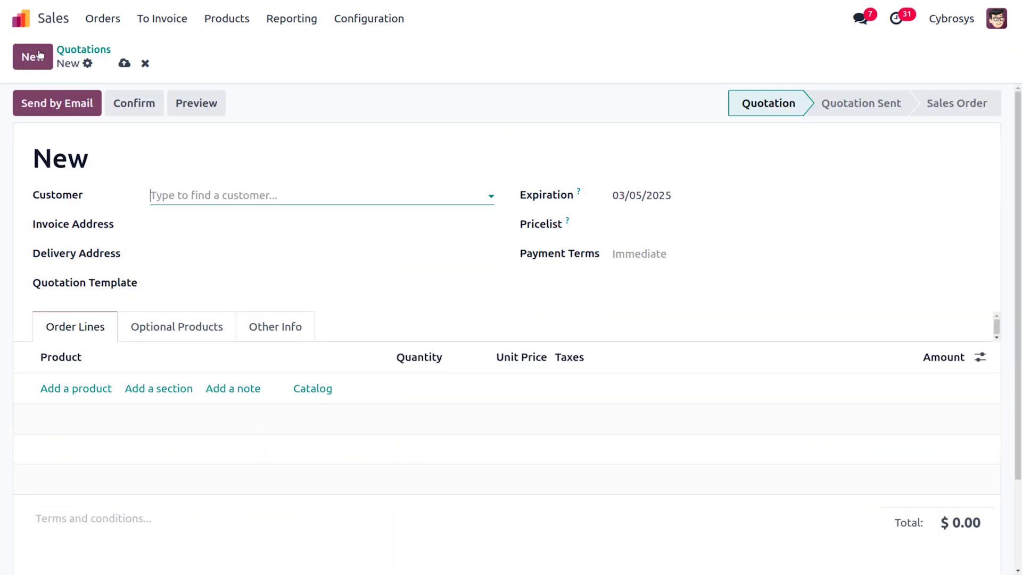
click(176, 195)
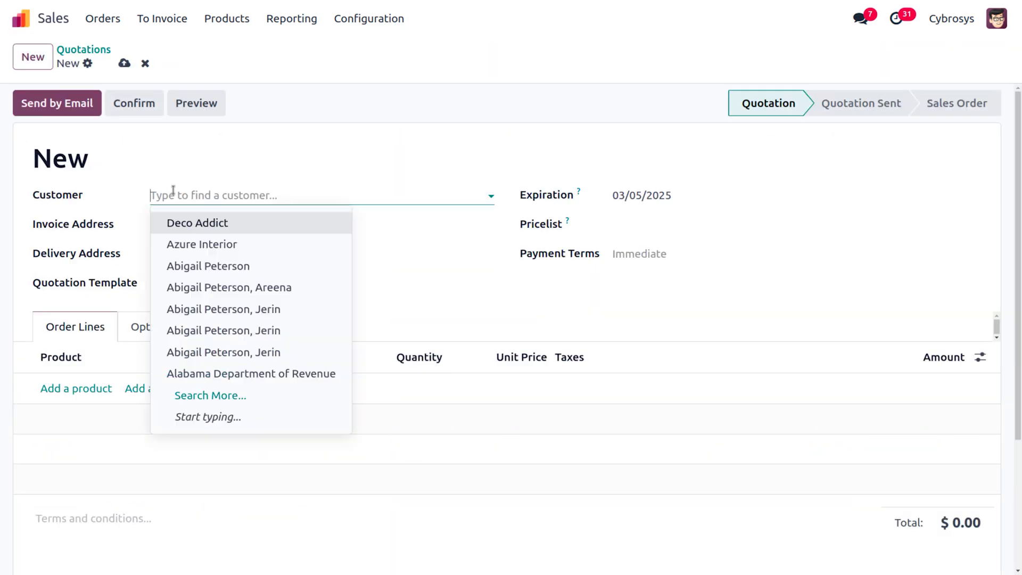
click(204, 248)
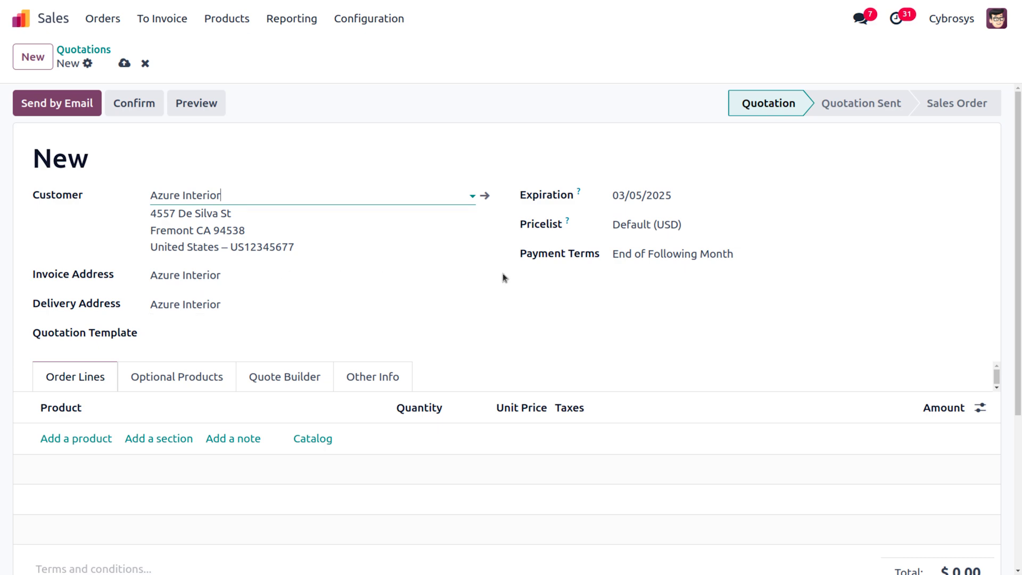
click(486, 275)
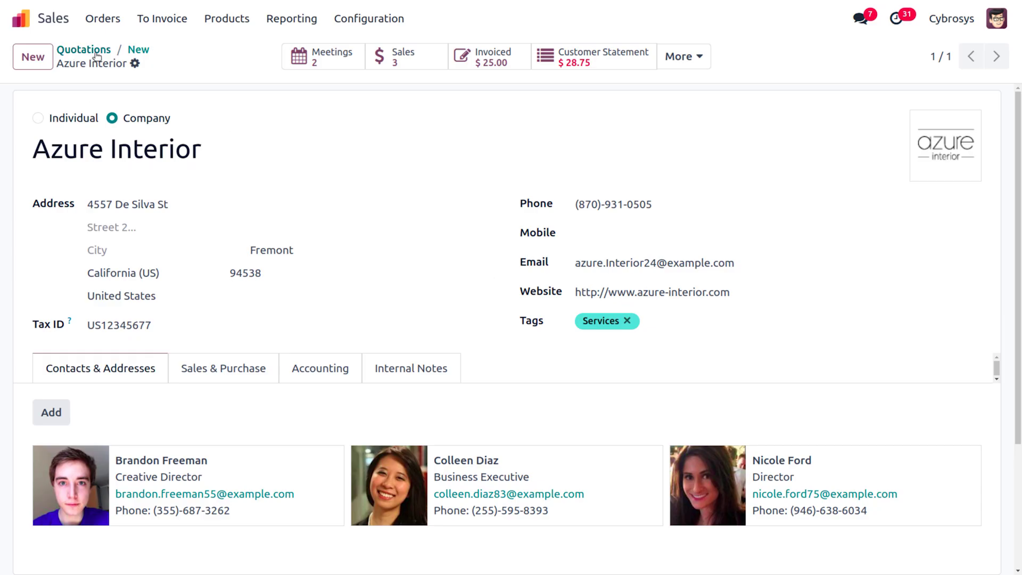
Step: Add one size S Black embroidered t-shirt to quotation S00033
click(139, 51)
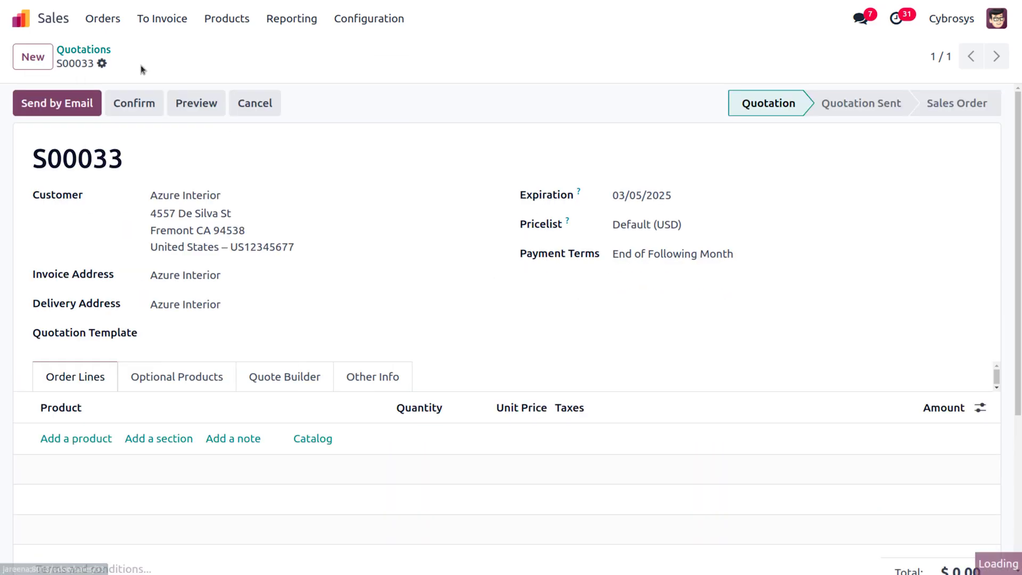
click(80, 441)
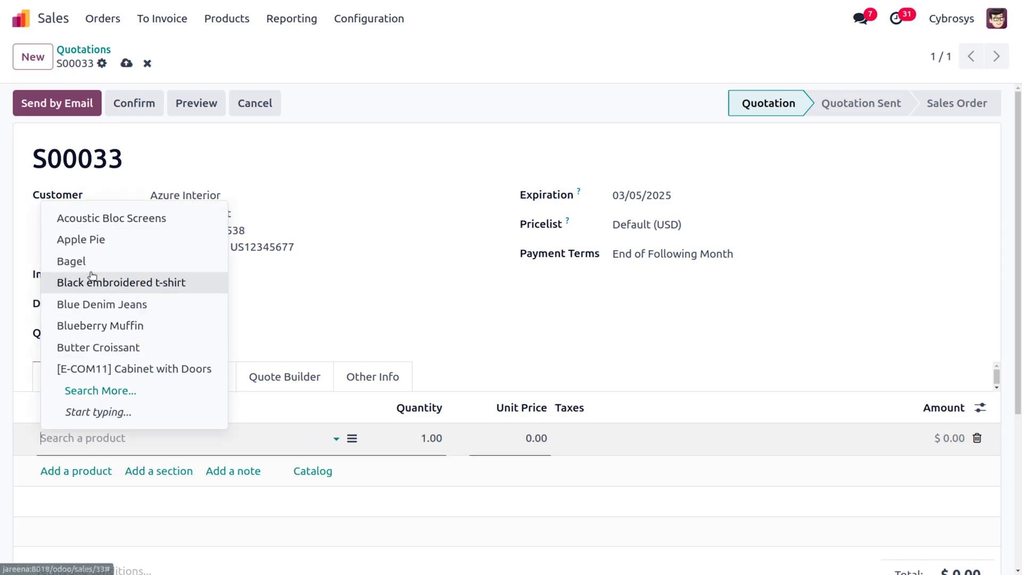
click(98, 284)
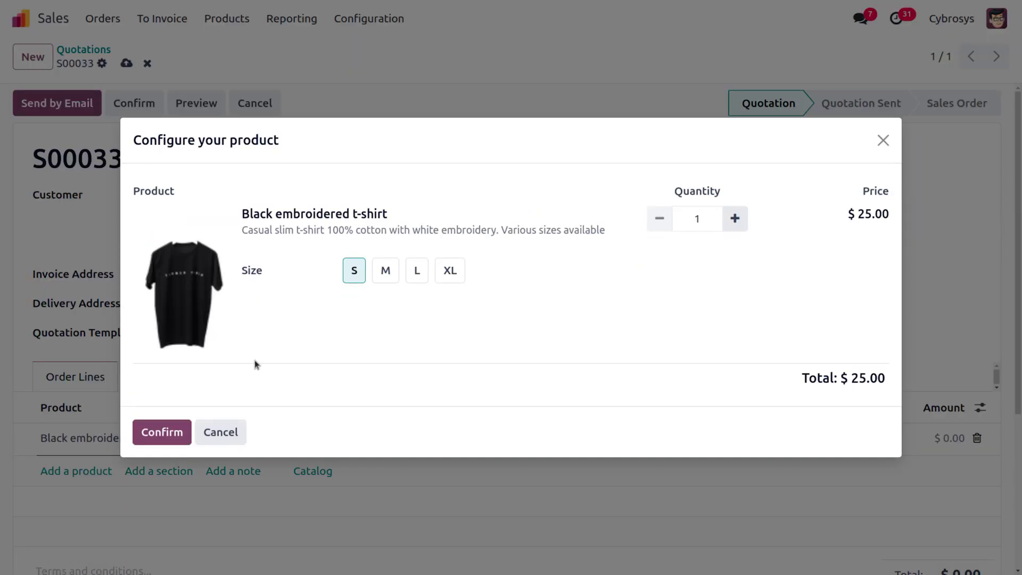
click(153, 434)
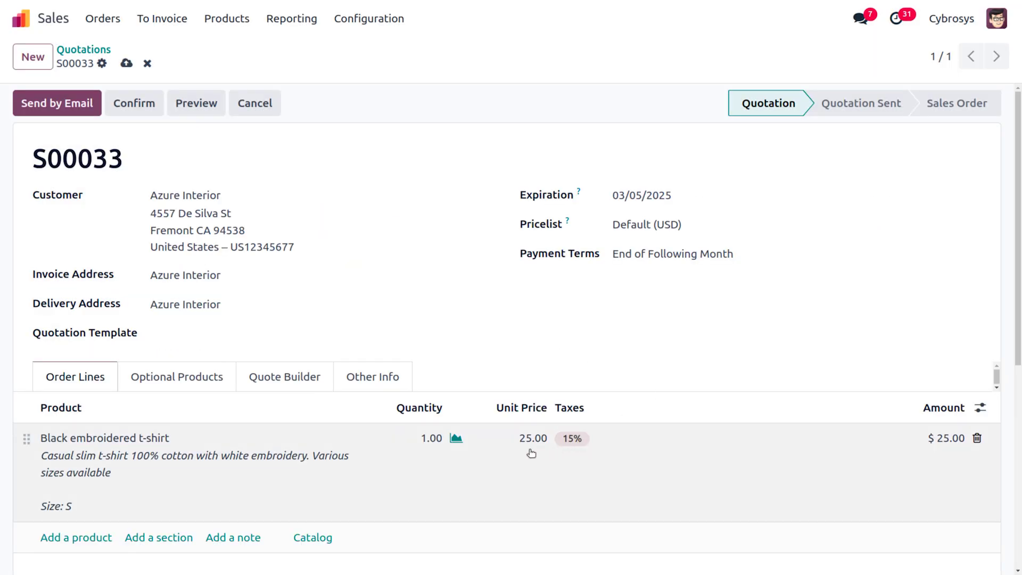
Step: Set the t-shirt's unit price to 30.00 and confirm the quotation as a sales order
click(522, 440)
text(30)
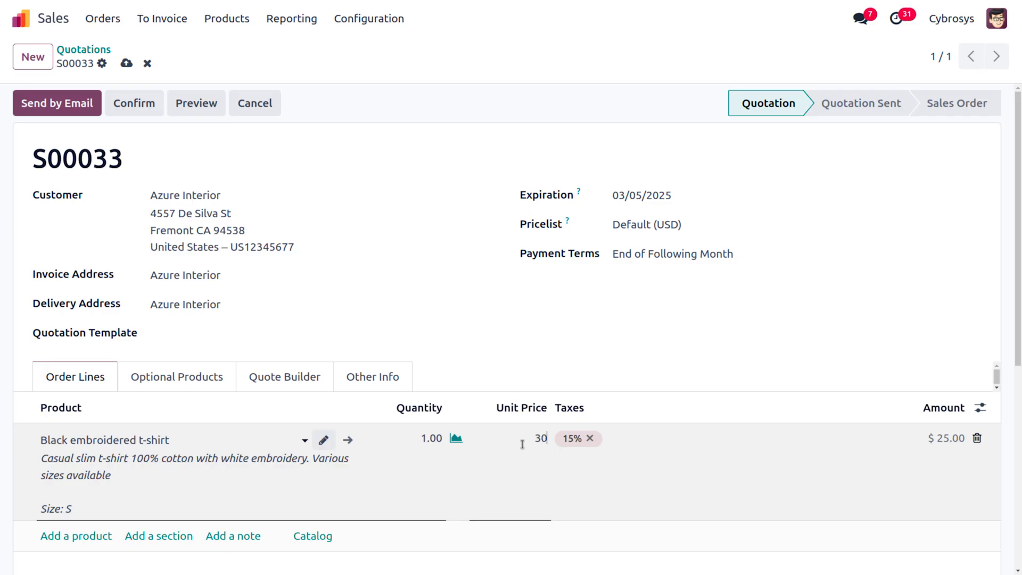
click(794, 291)
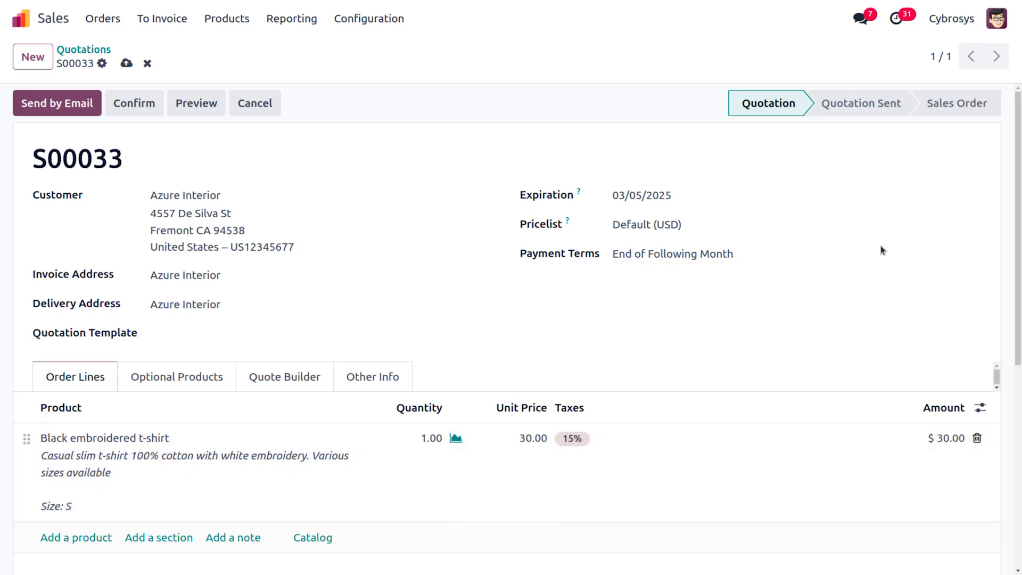
scroll(548, 417, down, 5)
scroll(548, 417, up, 5)
click(133, 104)
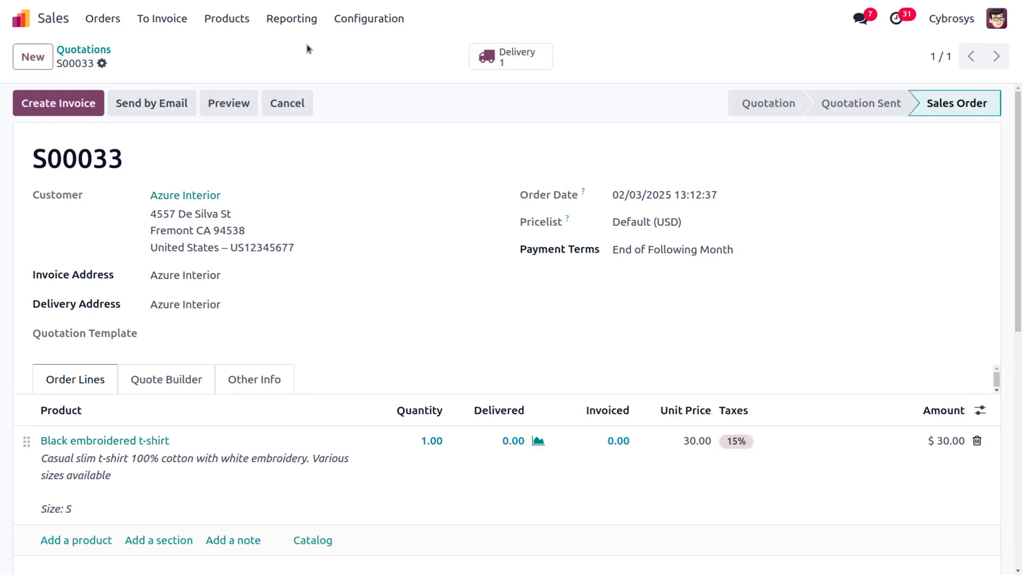
Step: Validate delivery WH/OUT/00019 for S00033 after checking the t-shirt's source stock location
click(494, 52)
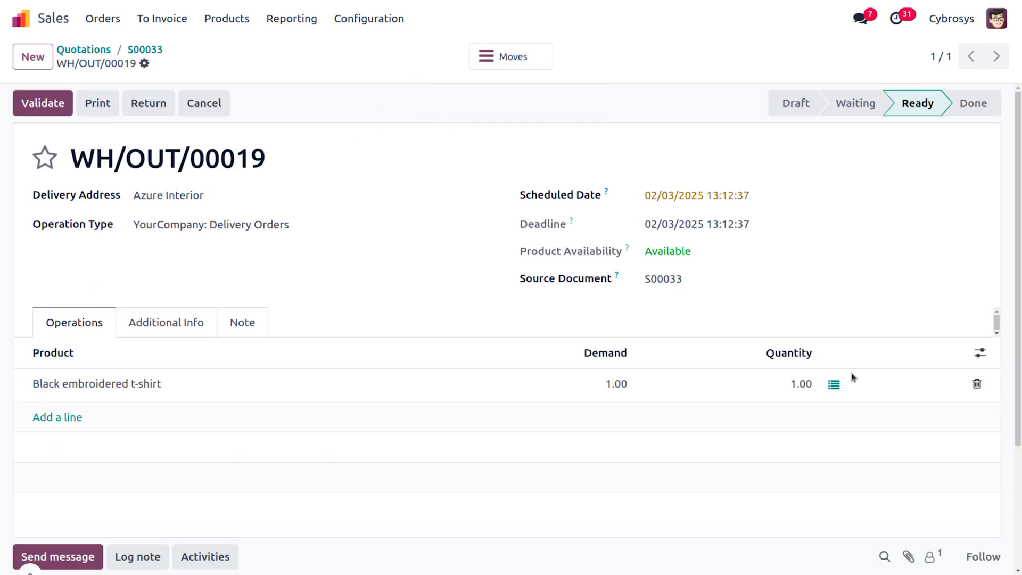
click(833, 386)
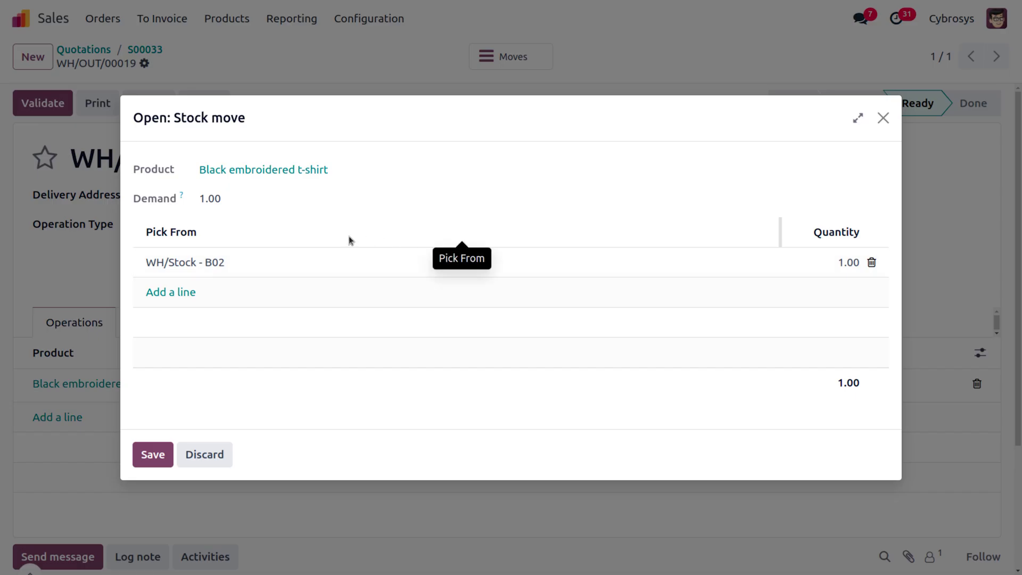
click(152, 455)
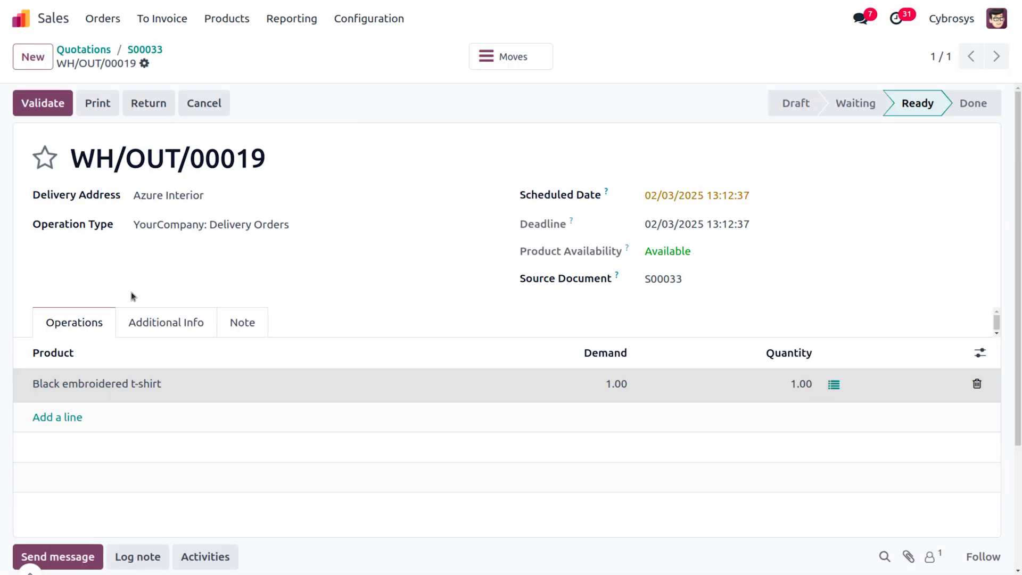
click(50, 106)
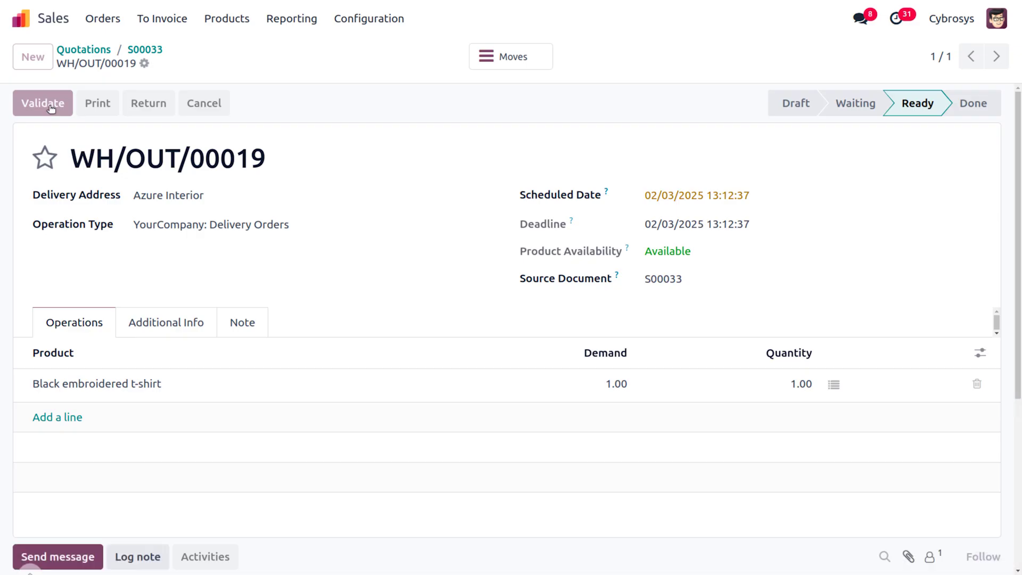
click(140, 51)
click(80, 103)
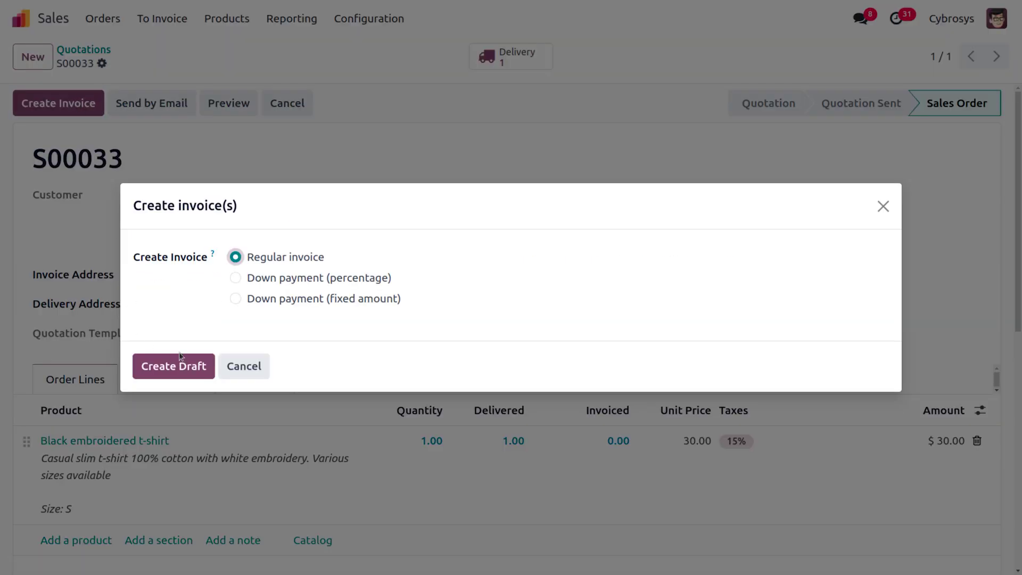
Step: Create a regular draft invoice for S00033 and post it as INV/2025/00007
click(186, 368)
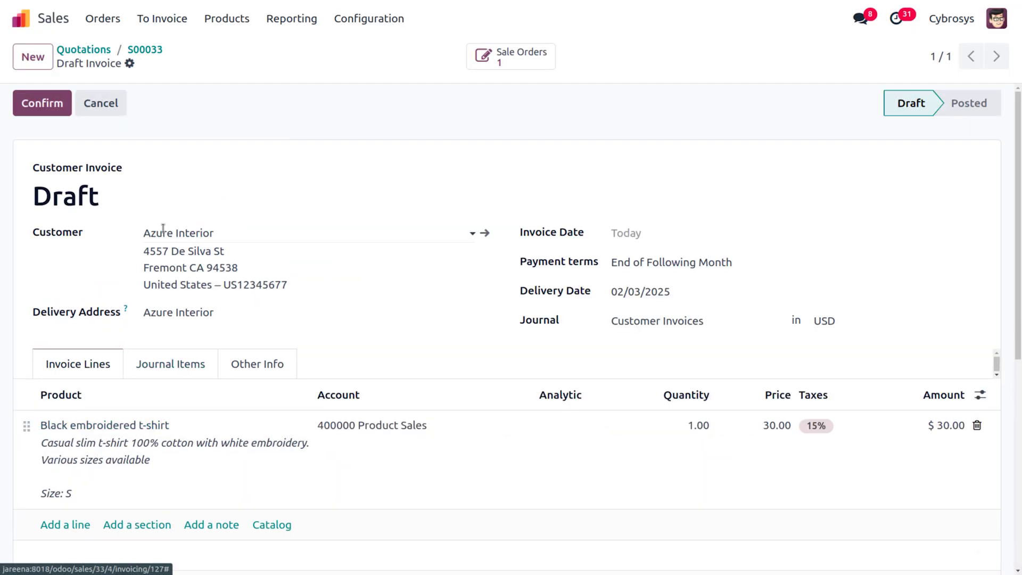
click(30, 114)
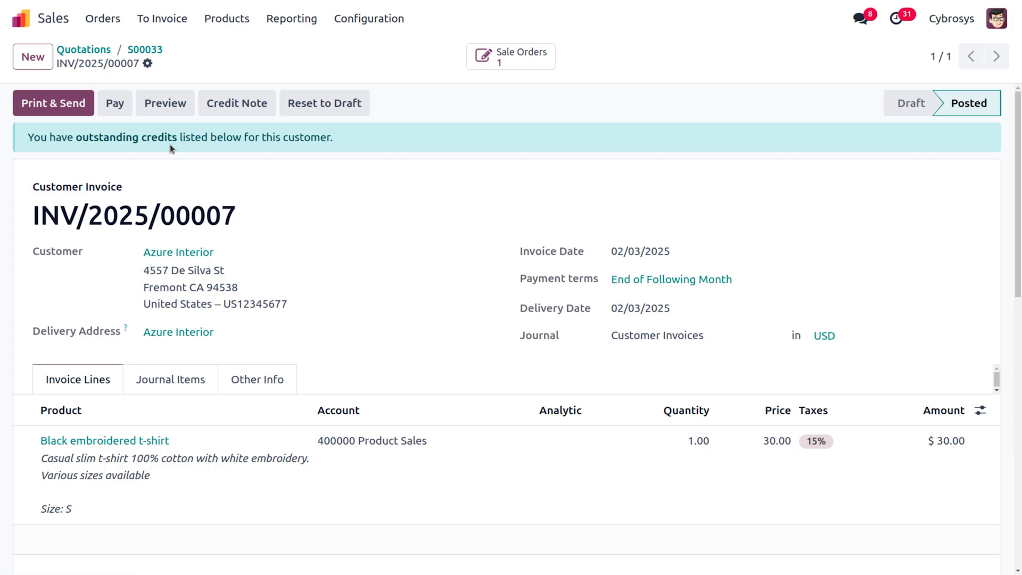
Step: Register a $34.50 Bank payment on INV/2025/00007, then return to the home screen
click(121, 108)
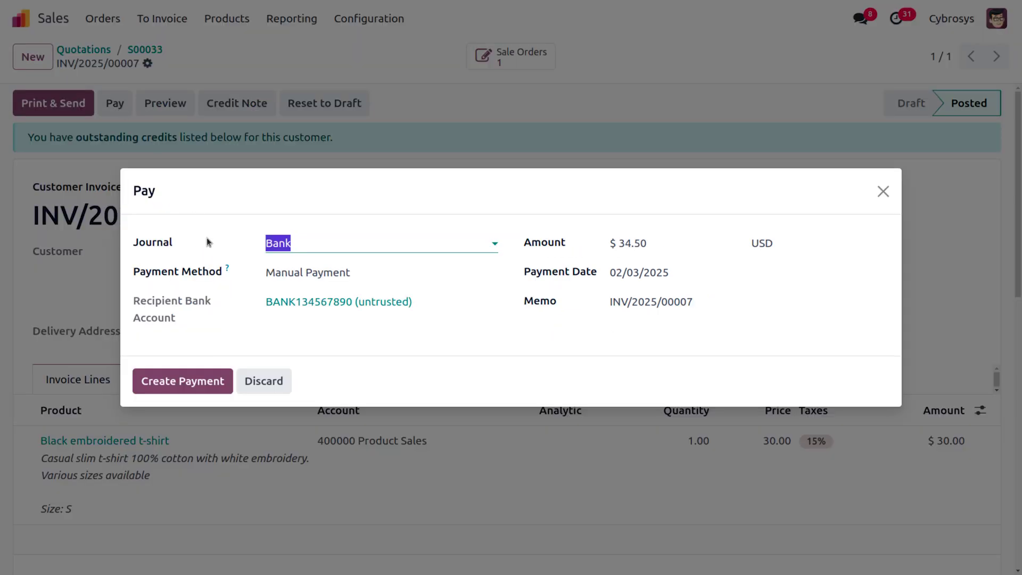
click(198, 384)
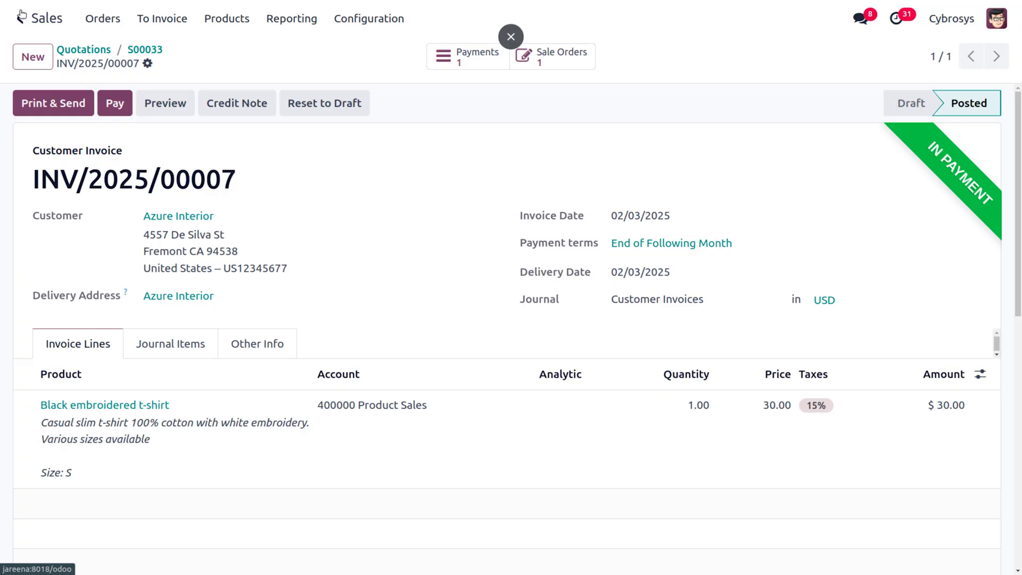
click(21, 16)
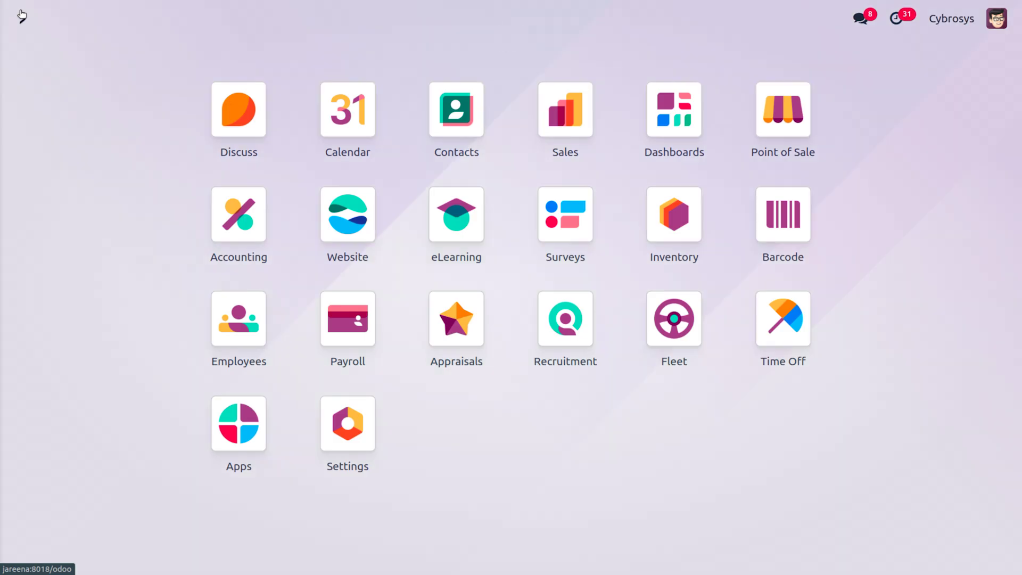
Step: Open Azure Interior in Contacts and list its three sales orders, totalling $63.25
click(462, 128)
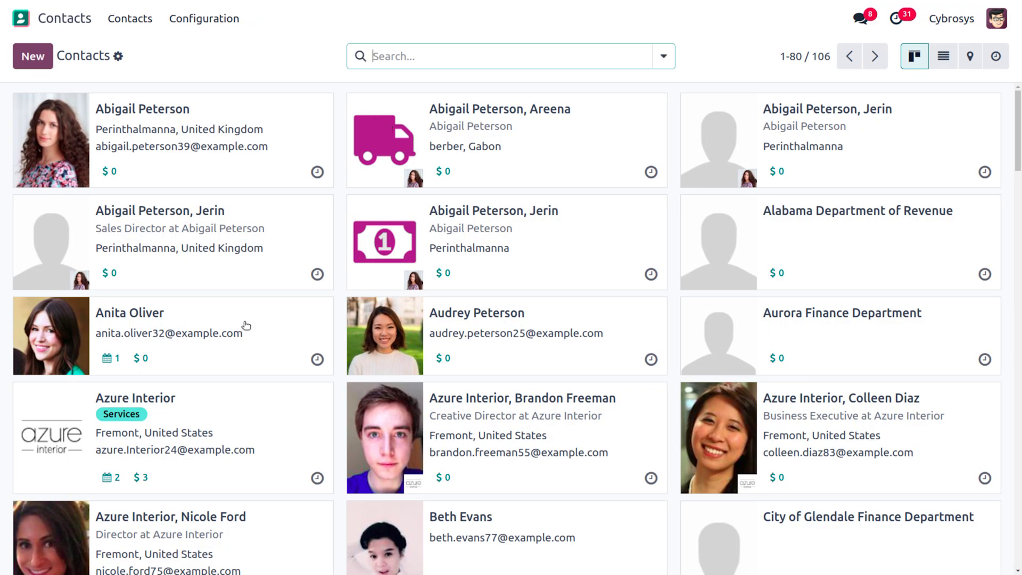
click(153, 413)
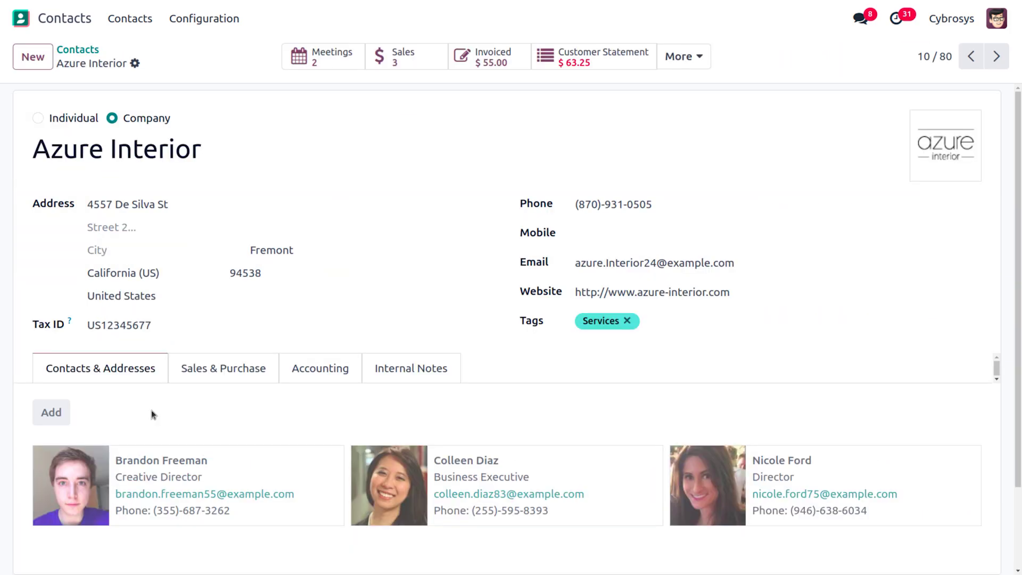
click(399, 65)
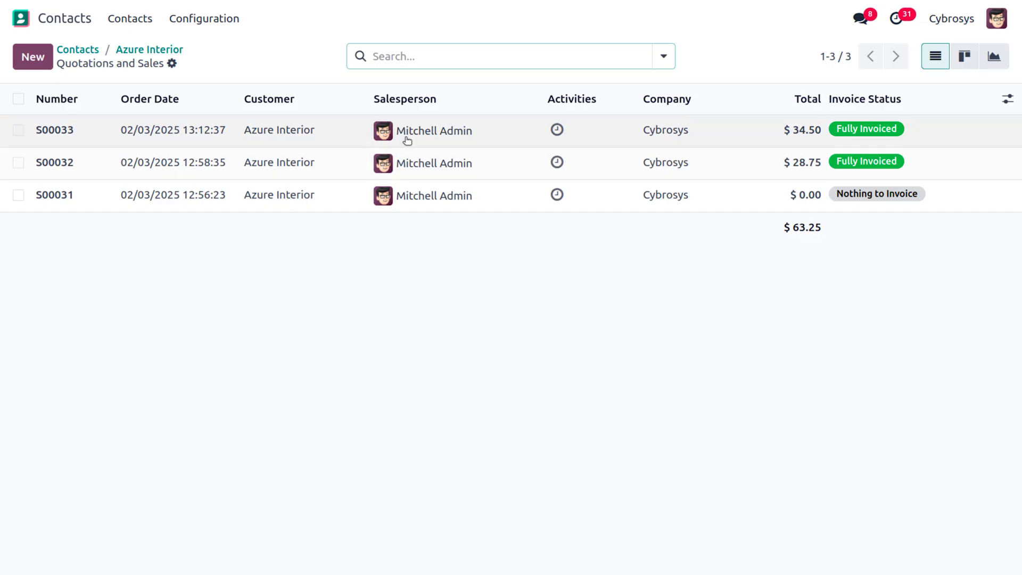
Step: Review delivered and invoiced order S00033, then return to the Azure Interior contact
click(298, 137)
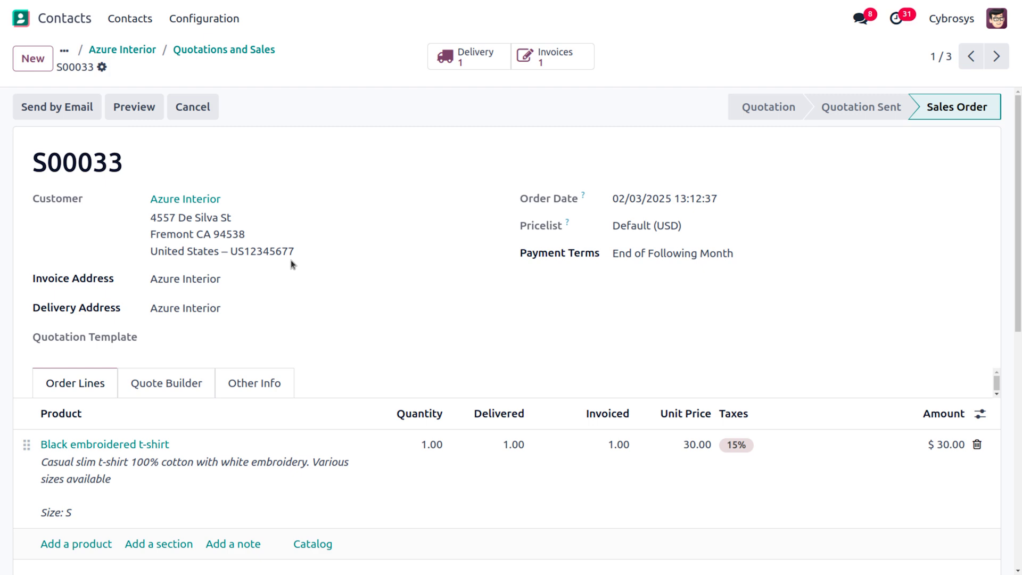
scroll(609, 493, down, 6)
scroll(610, 494, up, 6)
click(198, 51)
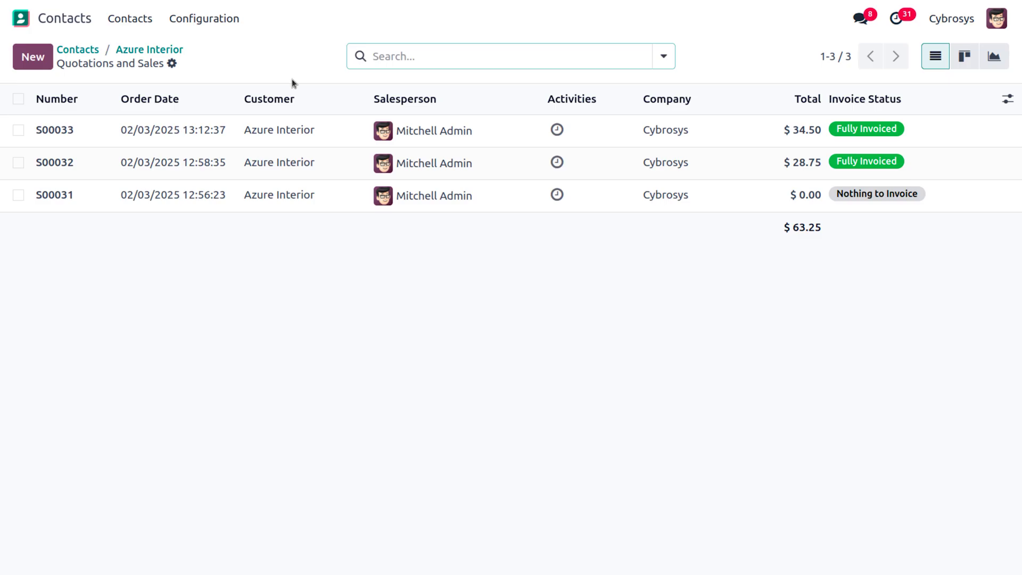
click(149, 49)
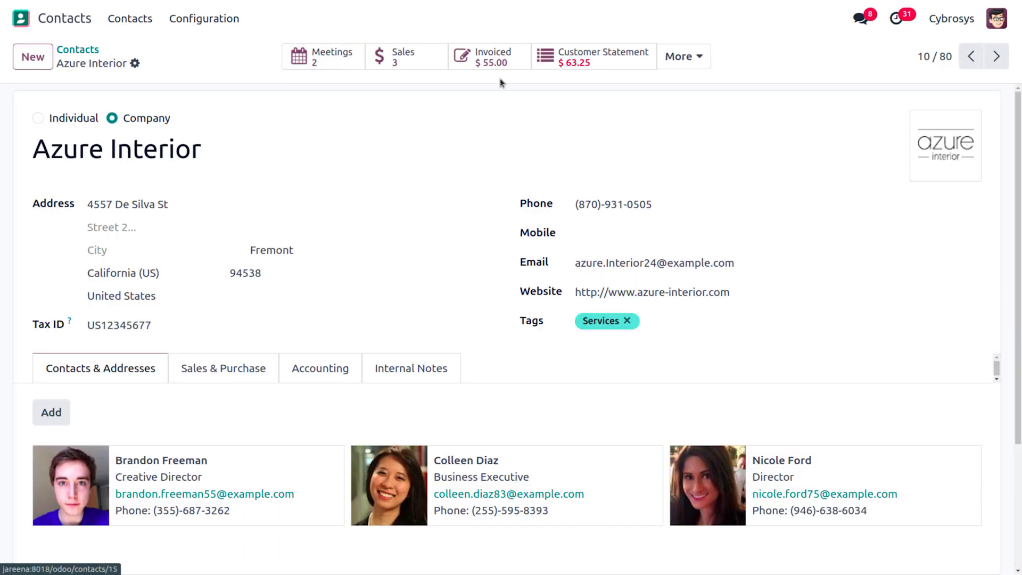
click(604, 67)
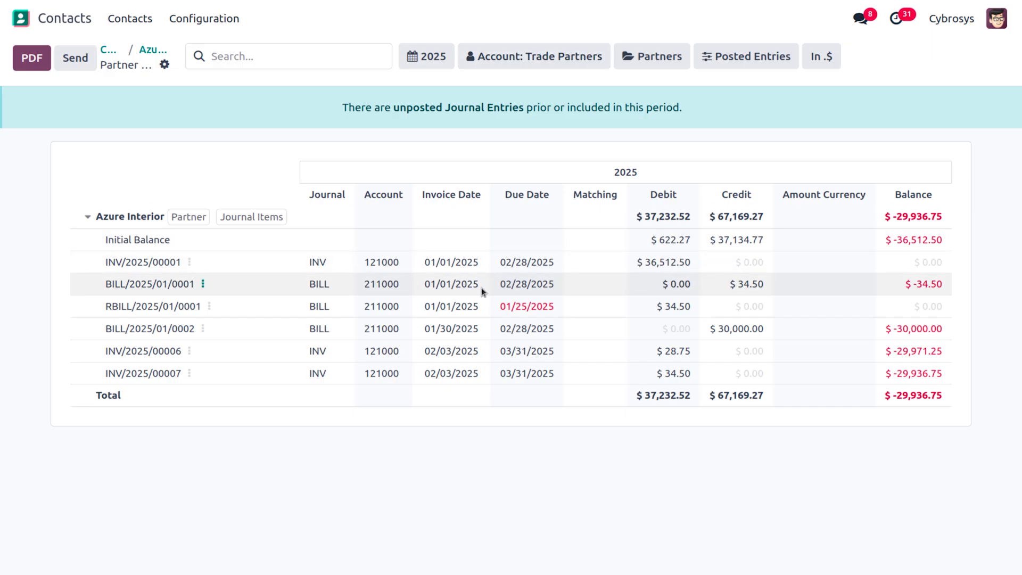
click(144, 51)
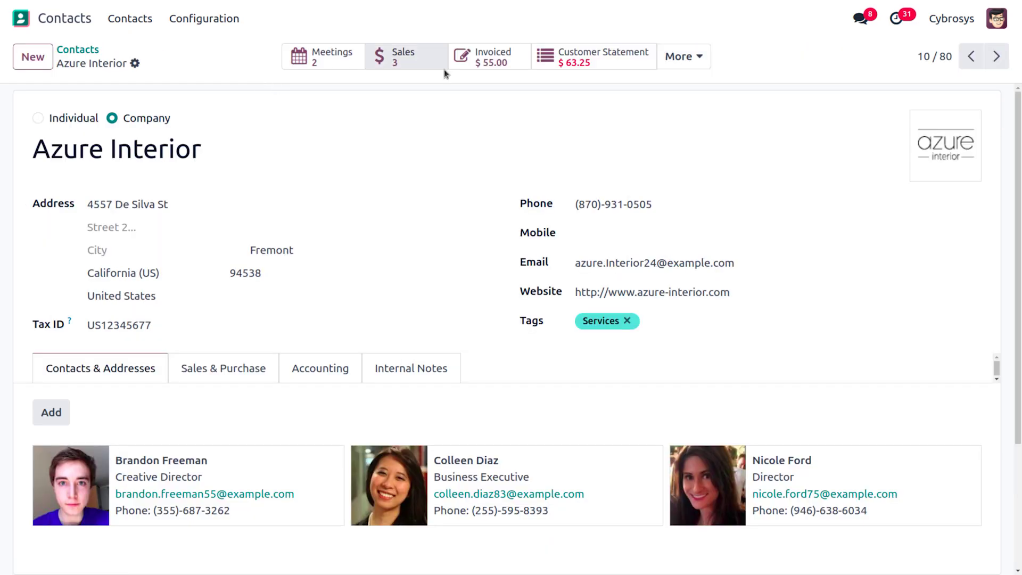
click(495, 59)
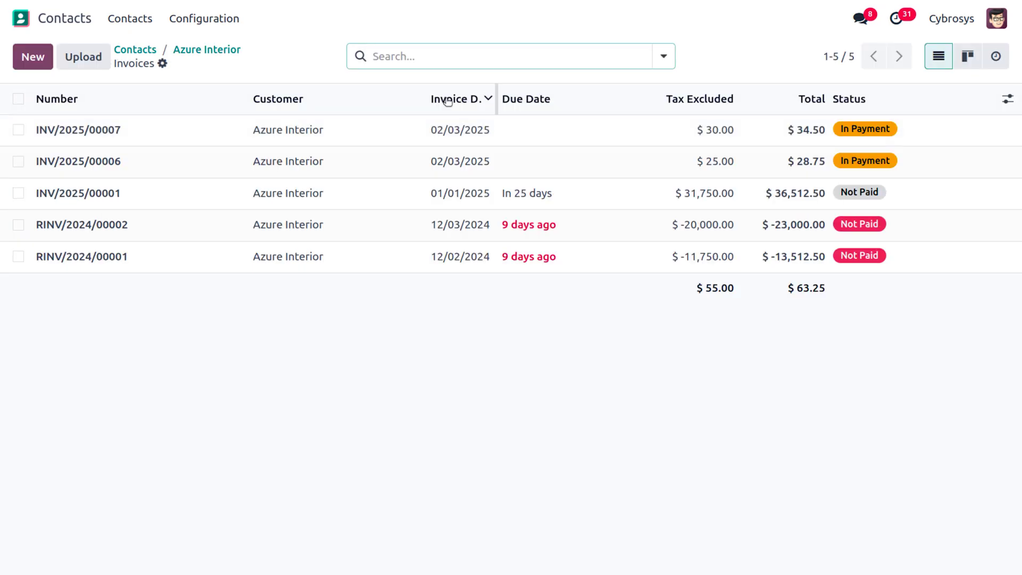
click(242, 55)
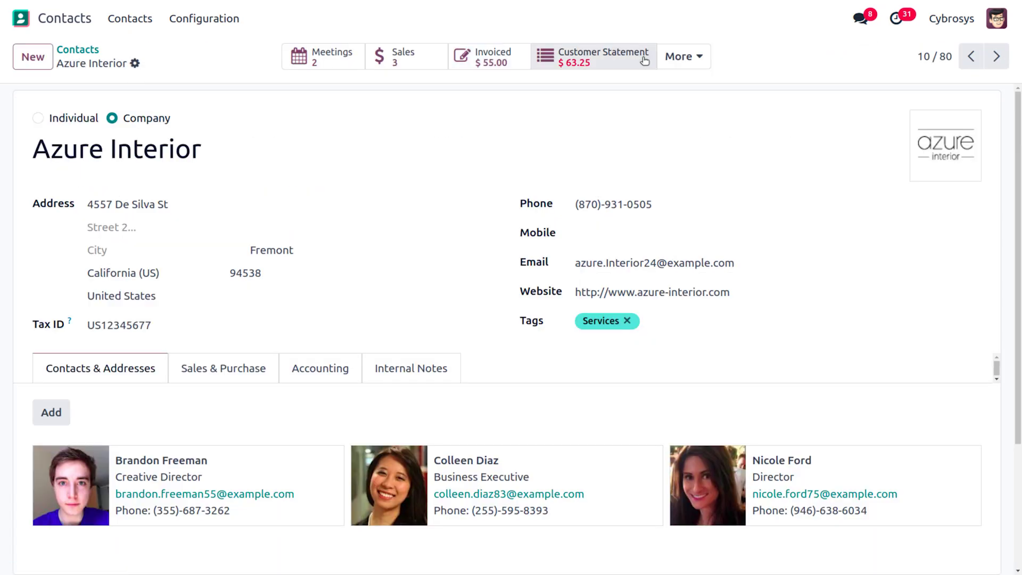
click(681, 56)
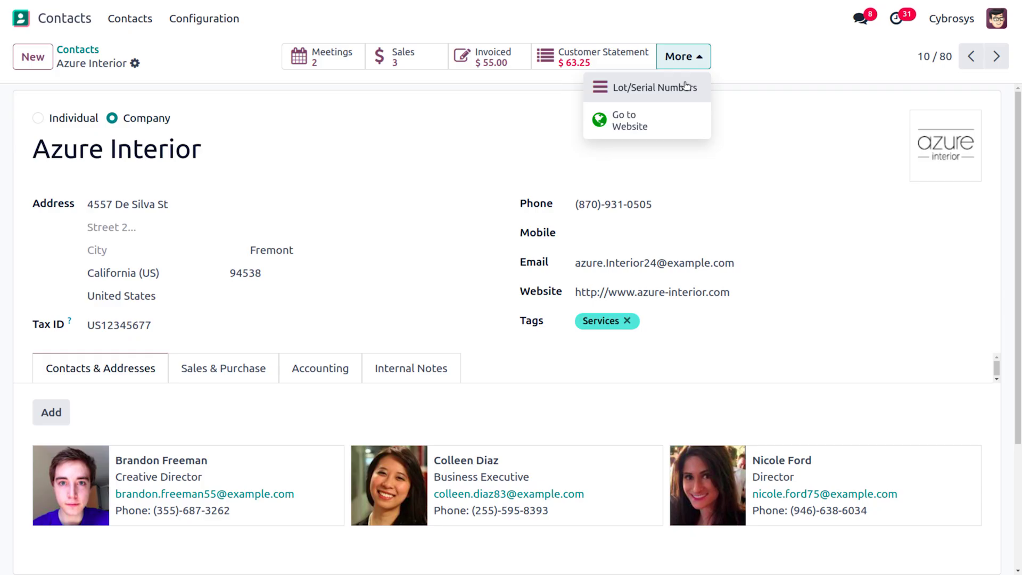
click(686, 87)
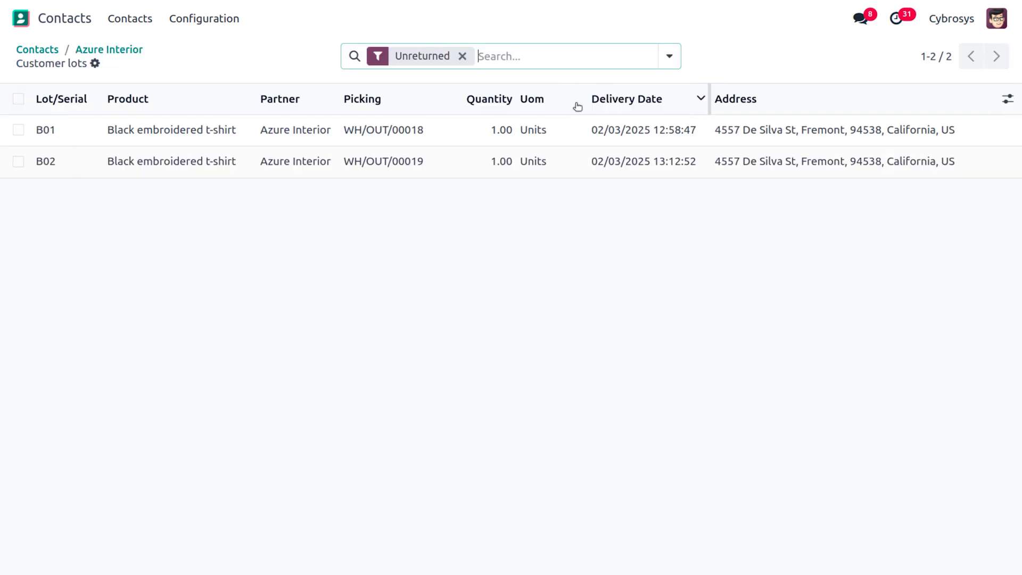
click(374, 157)
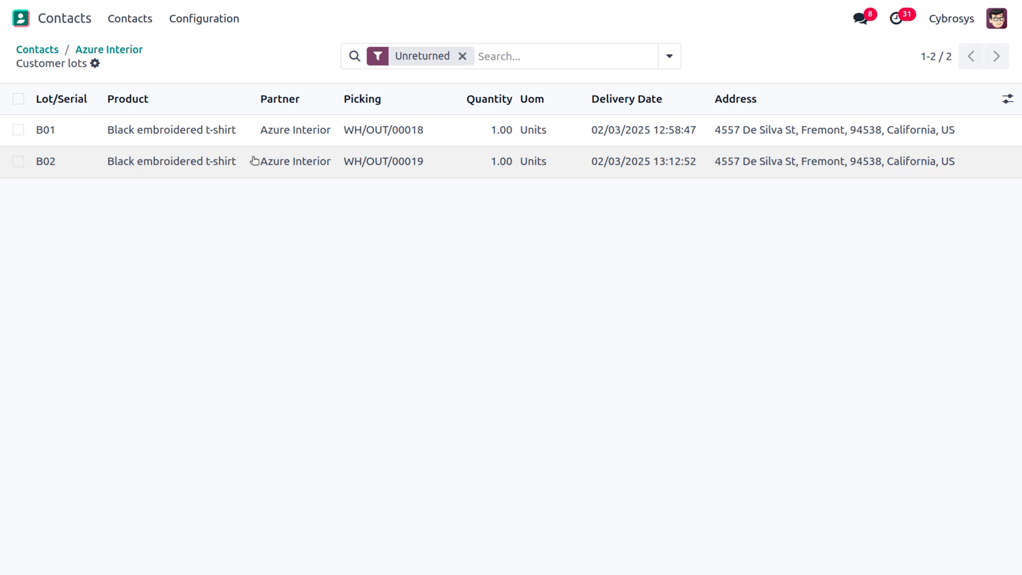
click(119, 51)
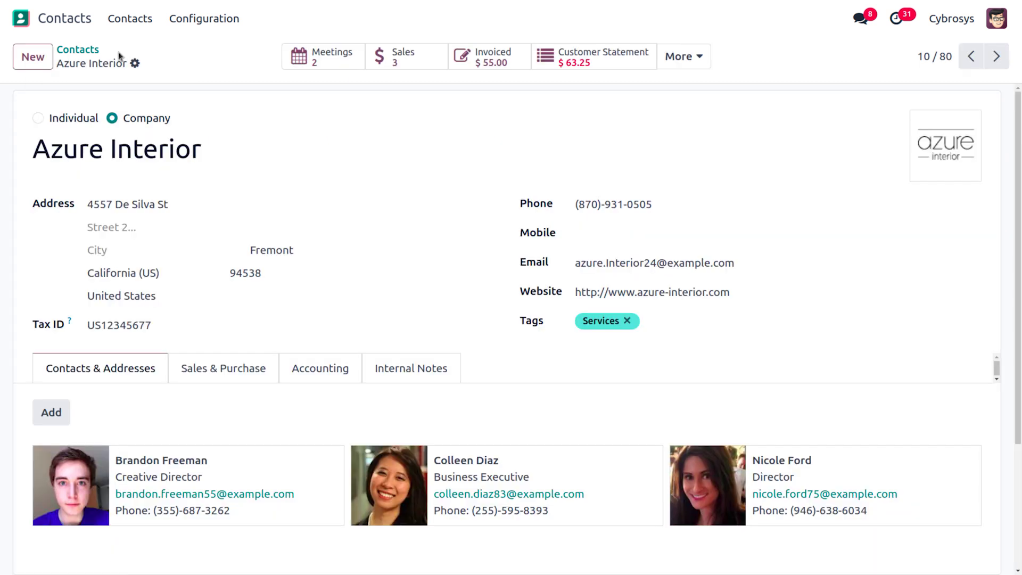